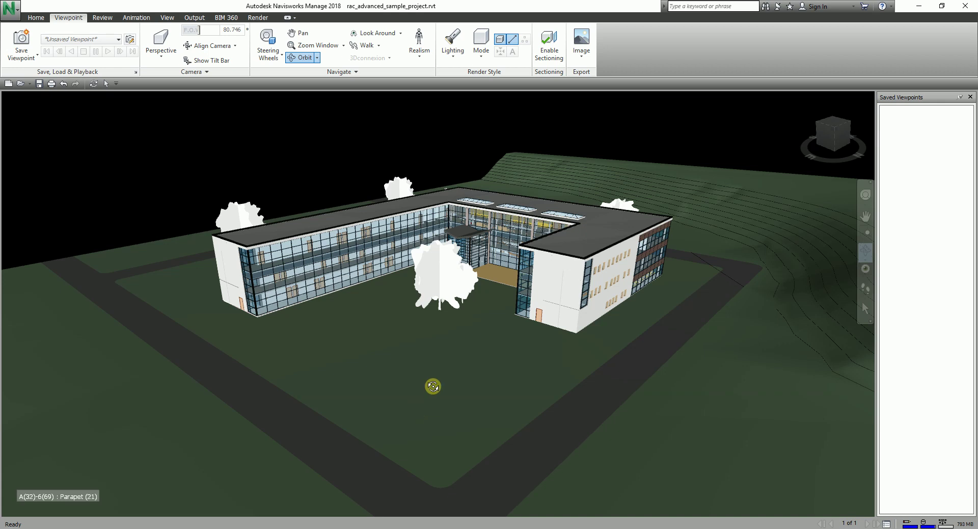
# - Browse to the Revit 2018 Samples folder as if to open a file, examine the sample files there, and cancel without opening any
pyautogui.moveTo(433, 386); pyautogui.dragTo(432, 296)
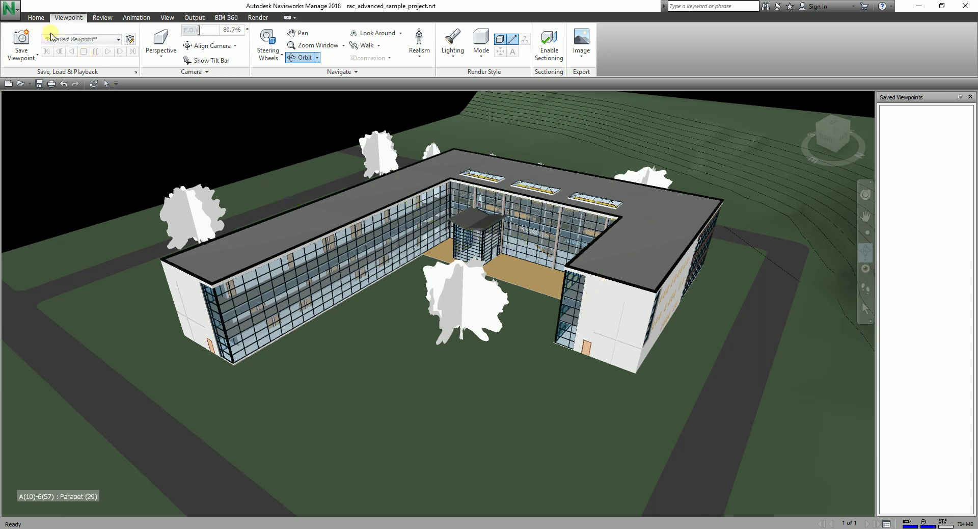
pyautogui.click(12, 10)
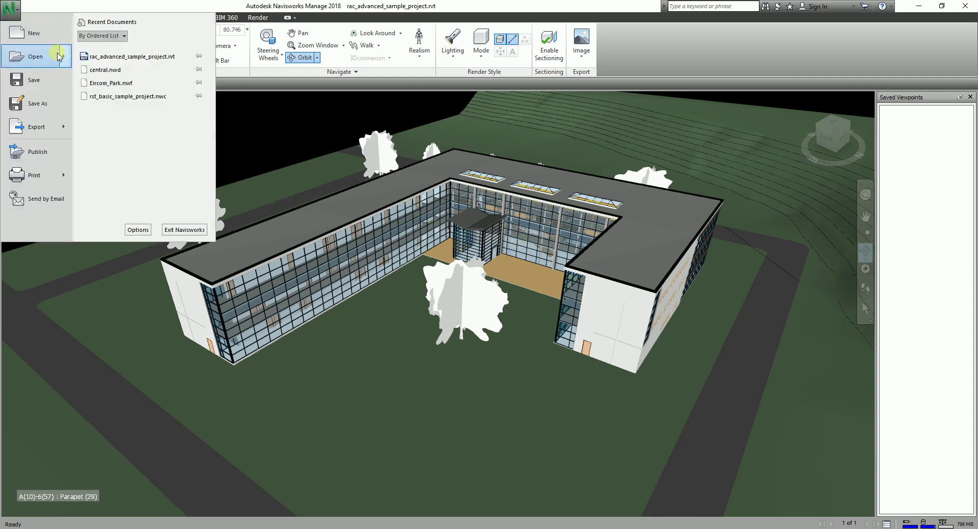
pyautogui.moveTo(67, 60)
pyautogui.click(112, 148)
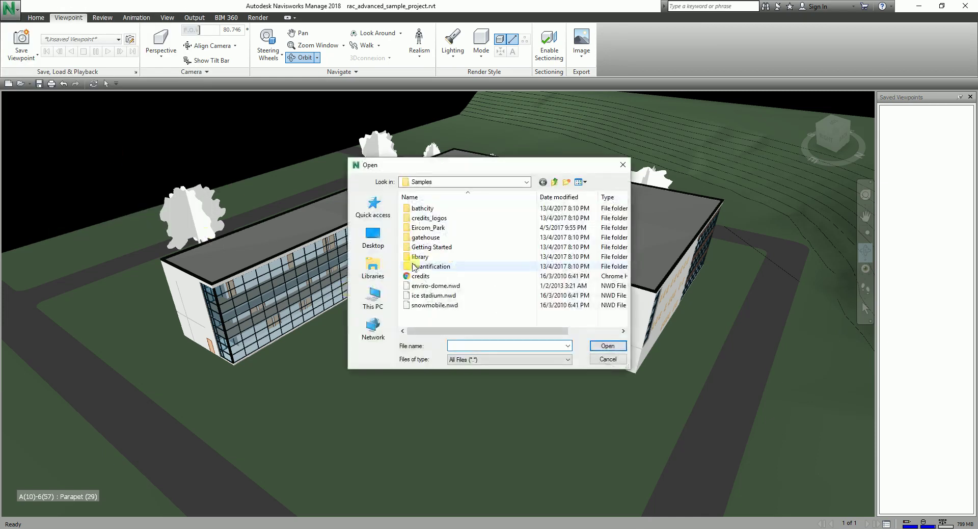
pyautogui.click(554, 182)
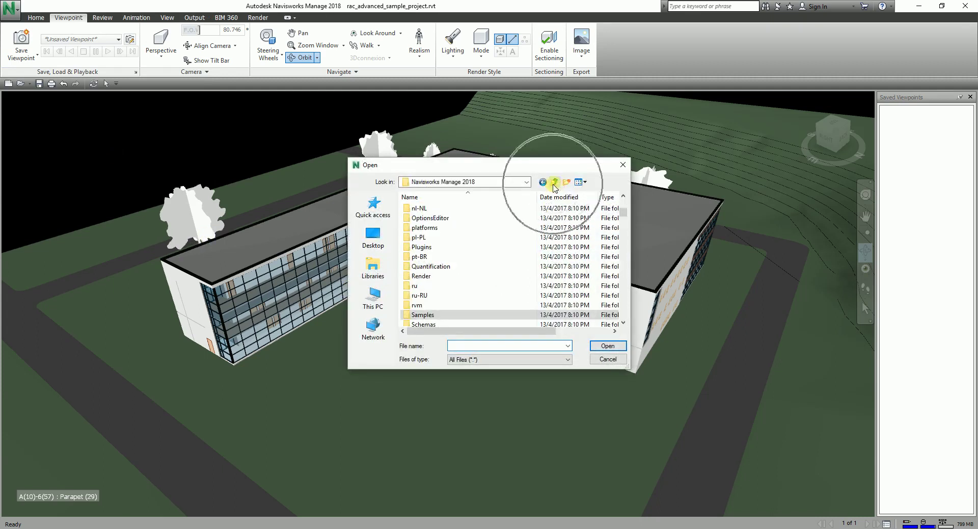
pyautogui.click(555, 183)
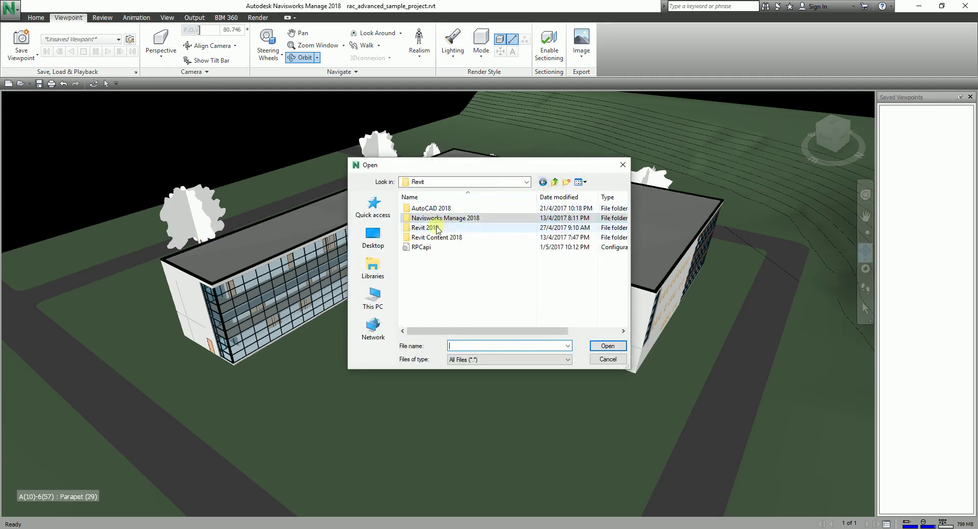
pyautogui.doubleClick(431, 230)
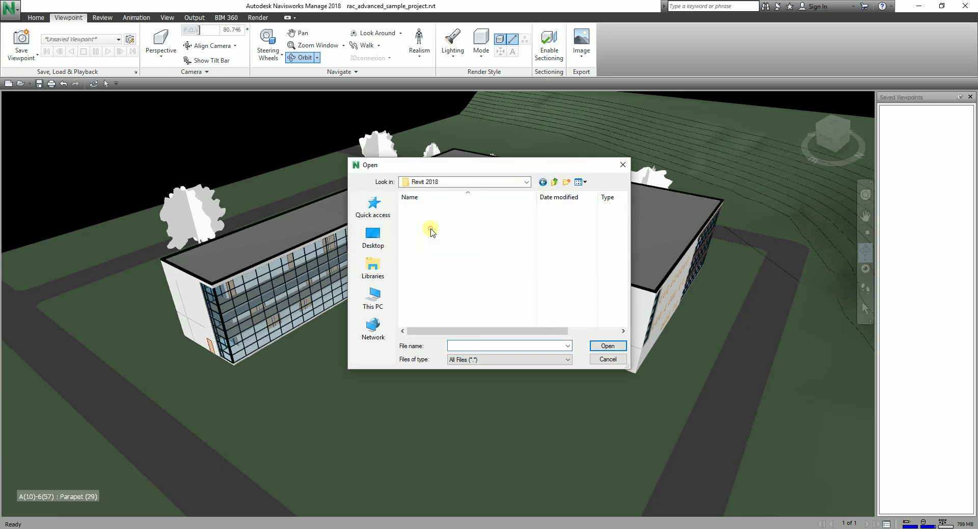
pyautogui.scroll(-7, 431, 294)
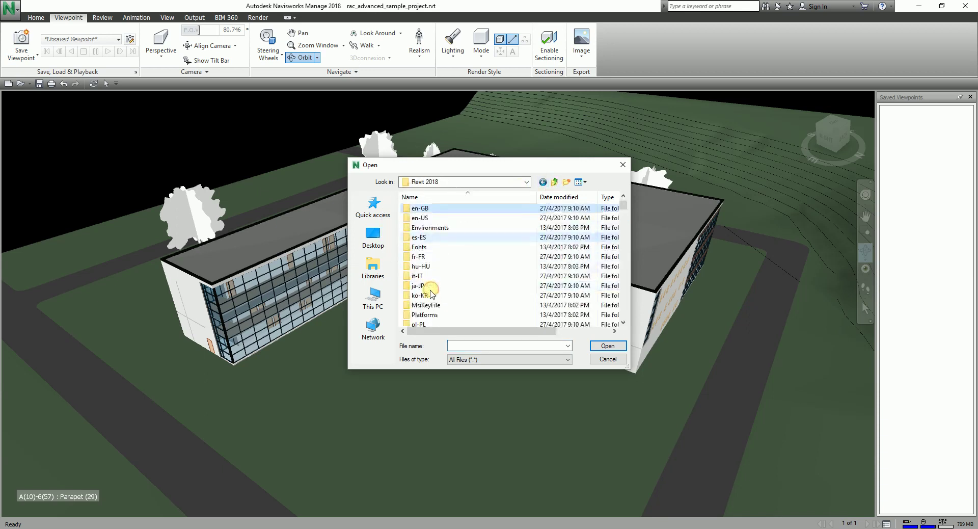
pyautogui.doubleClick(423, 266)
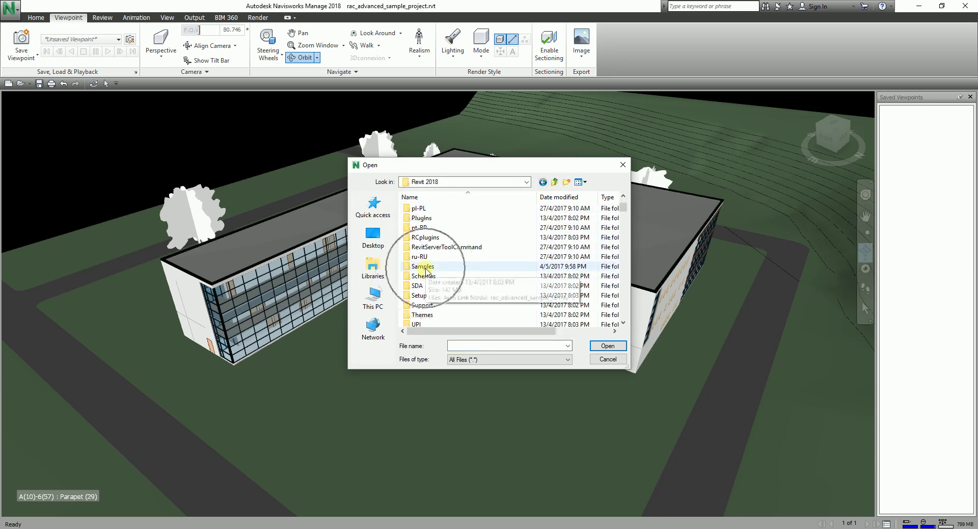
pyautogui.click(462, 359)
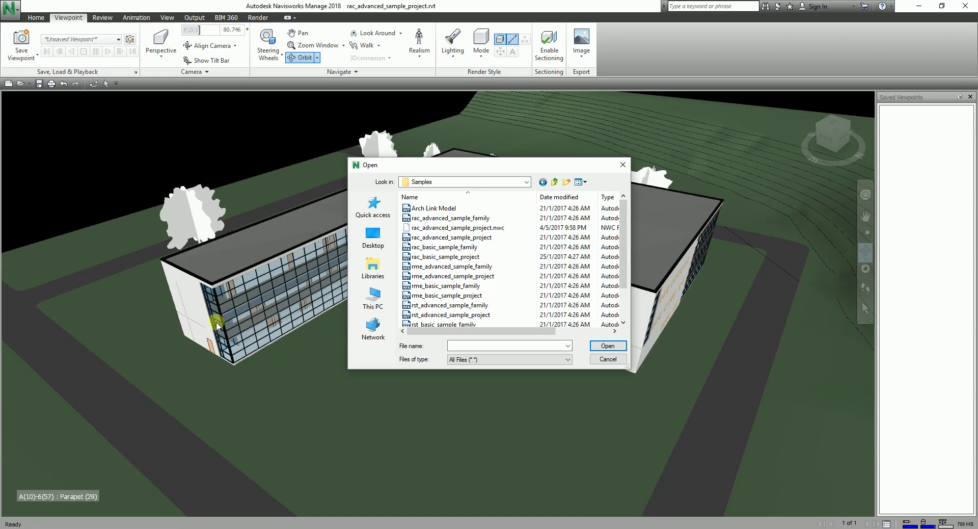
pyautogui.click(498, 230)
pyautogui.click(608, 359)
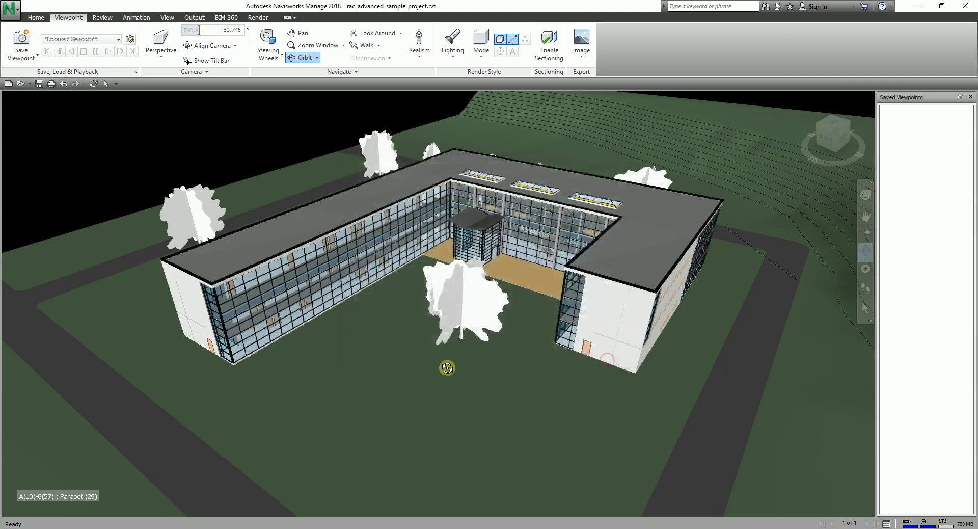
# - Compare the file sizes of rac_advanced_sample_project.nwc and the matching Revit project among the files available to open, and cancel
pyautogui.moveTo(443, 367)
pyautogui.mouseDown()
pyautogui.moveTo(499, 345)
pyautogui.moveTo(718, 345)
pyautogui.moveTo(655, 376)
pyautogui.moveTo(559, 378)
pyautogui.moveTo(460, 362)
pyautogui.moveTo(466, 368)
pyautogui.moveTo(441, 330)
pyautogui.moveTo(398, 338)
pyautogui.mouseUp()
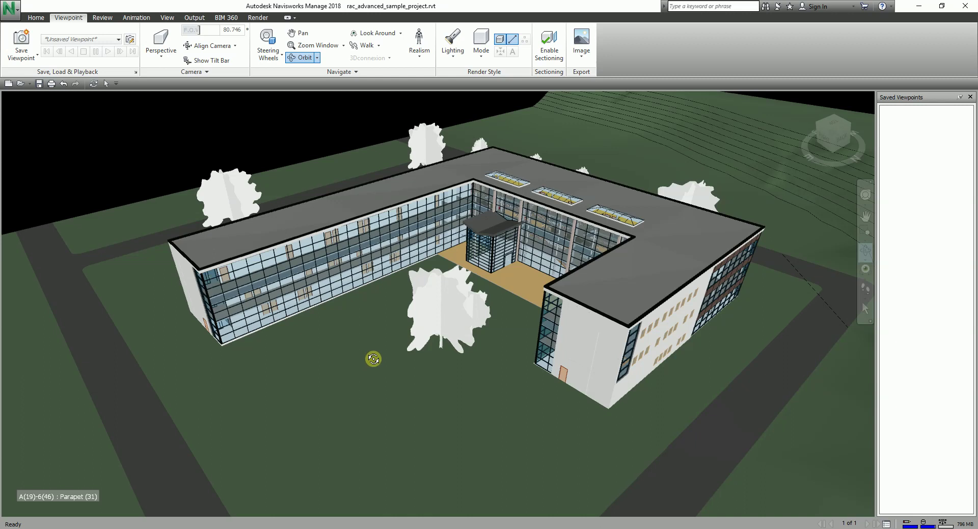
pyautogui.click(20, 83)
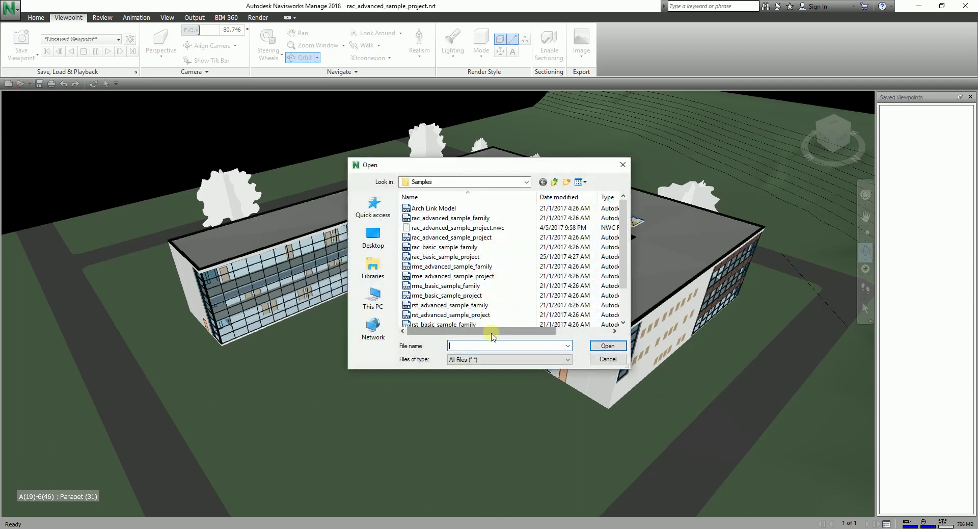
pyautogui.moveTo(492, 336); pyautogui.dragTo(545, 334)
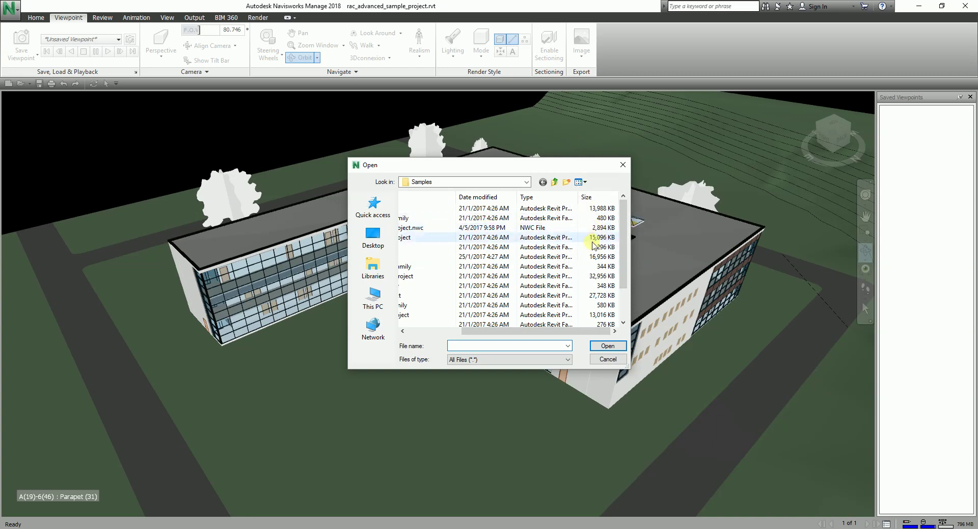
pyautogui.click(607, 358)
# - Close and reopen the Saved Viewpoints window, and save the current elevated view of the building as a new viewpoint
pyautogui.moveTo(639, 337); pyautogui.dragTo(749, 284)
pyautogui.moveTo(496, 327)
pyautogui.mouseDown()
pyautogui.moveTo(441, 319)
pyautogui.moveTo(574, 325)
pyautogui.moveTo(583, 351)
pyautogui.moveTo(445, 345)
pyautogui.moveTo(347, 324)
pyautogui.moveTo(400, 342)
pyautogui.moveTo(398, 335)
pyautogui.moveTo(433, 340)
pyautogui.mouseUp()
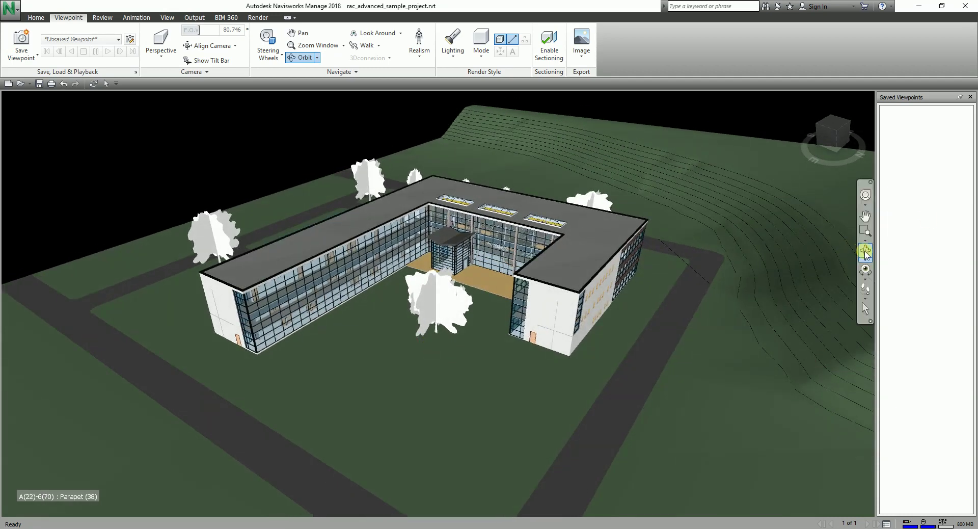
pyautogui.click(865, 249)
pyautogui.moveTo(421, 343)
pyautogui.mouseDown()
pyautogui.moveTo(432, 339)
pyautogui.moveTo(421, 344)
pyautogui.mouseUp()
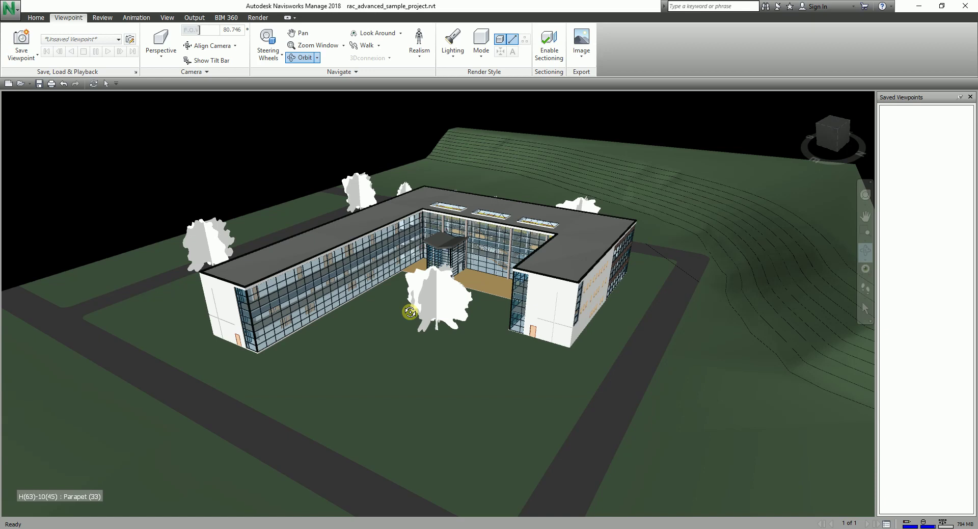
pyautogui.moveTo(435, 328); pyautogui.dragTo(476, 286)
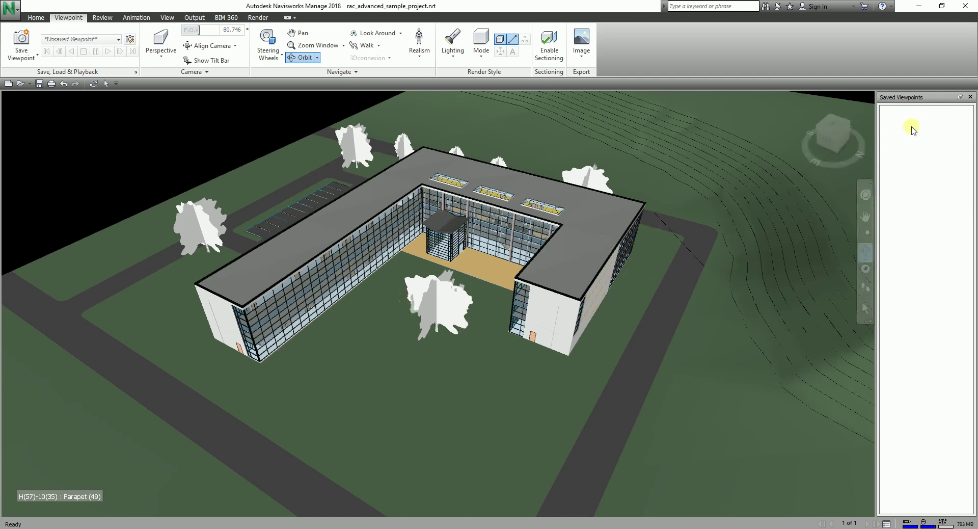
pyautogui.click(970, 97)
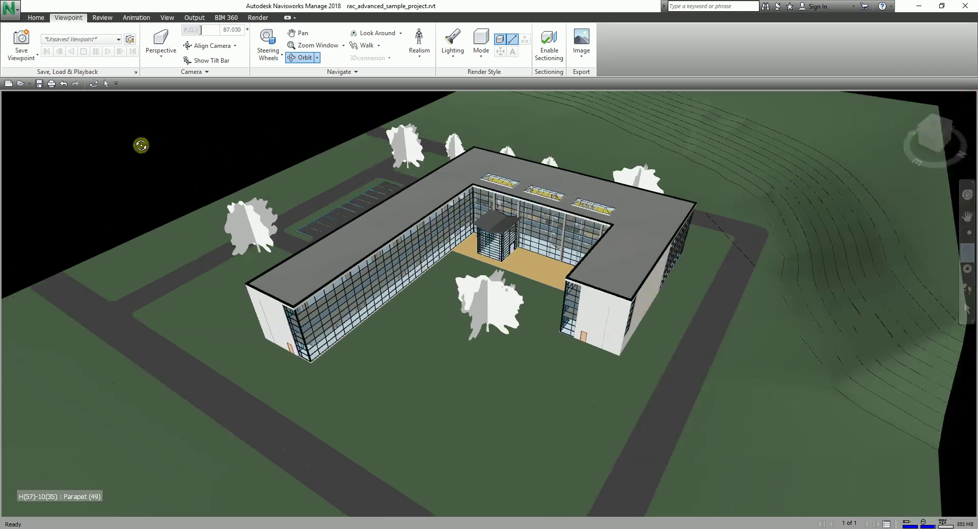
pyautogui.click(135, 74)
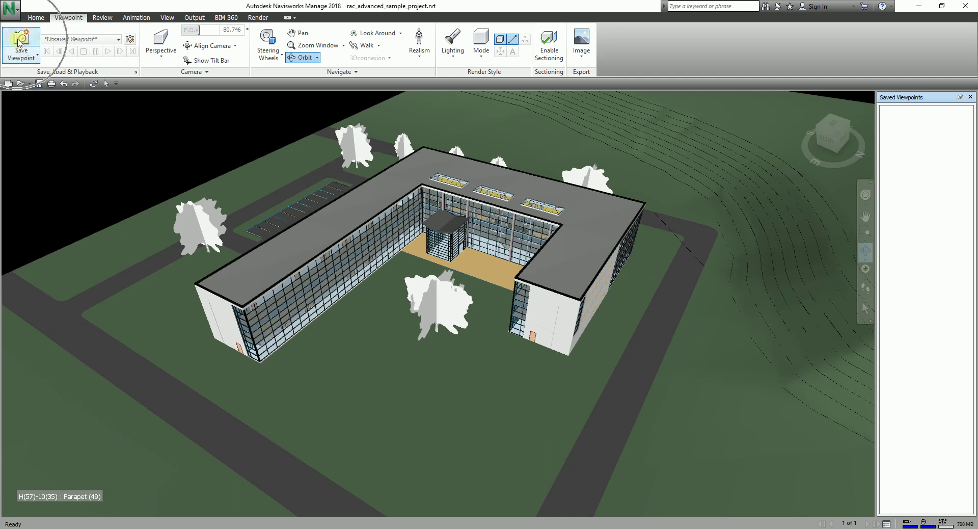
pyautogui.rightClick(917, 141)
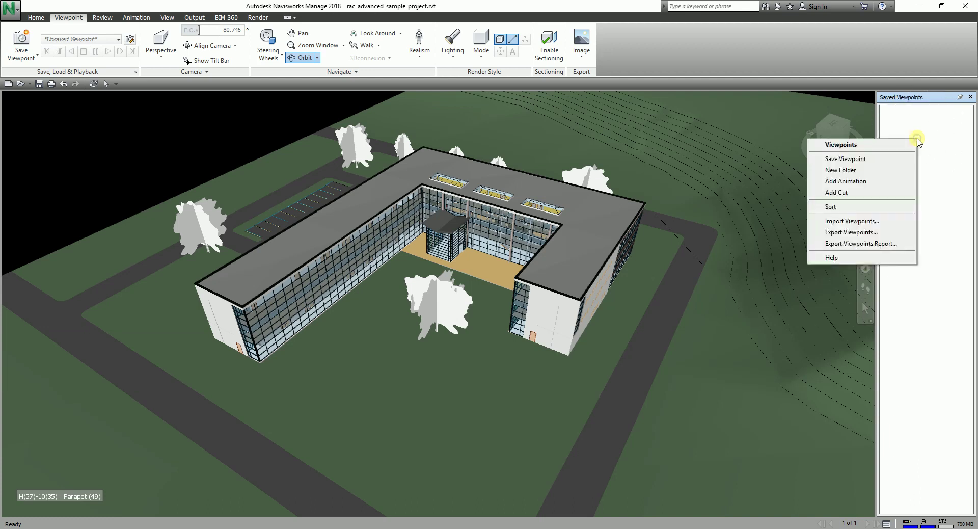
pyautogui.click(864, 160)
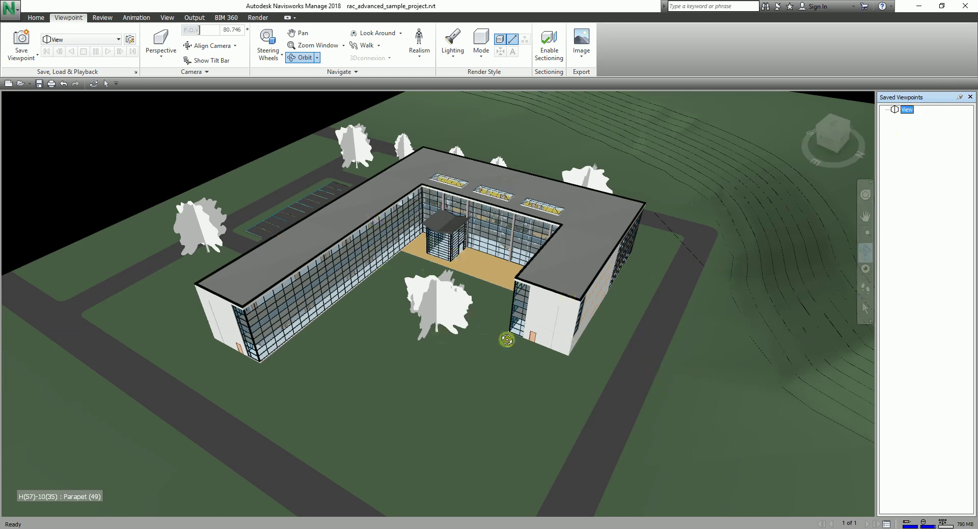
# - Orbit around to the opposite side of the building, and return to the saved viewpoint
pyautogui.moveTo(622, 342); pyautogui.dragTo(290, 300)
pyautogui.scroll(-3, 465, 382)
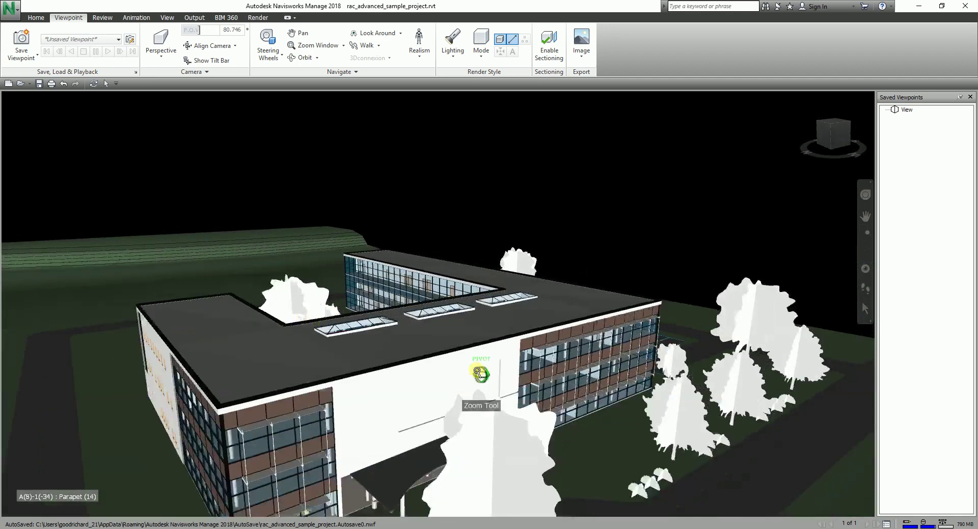
pyautogui.keyDown('shift'); pyautogui.moveTo(449, 342); pyautogui.dragTo(350, 372, button='middle'); pyautogui.keyUp('shift')
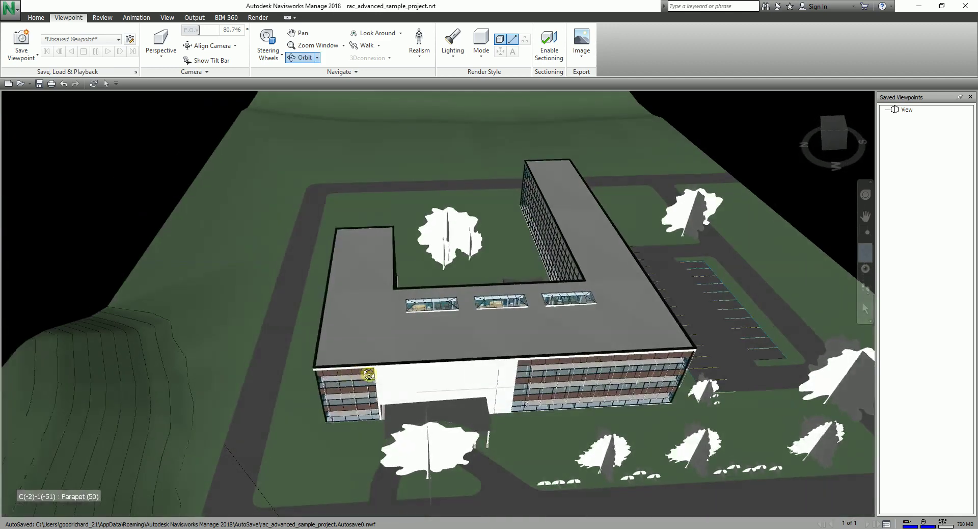
pyautogui.click(906, 110)
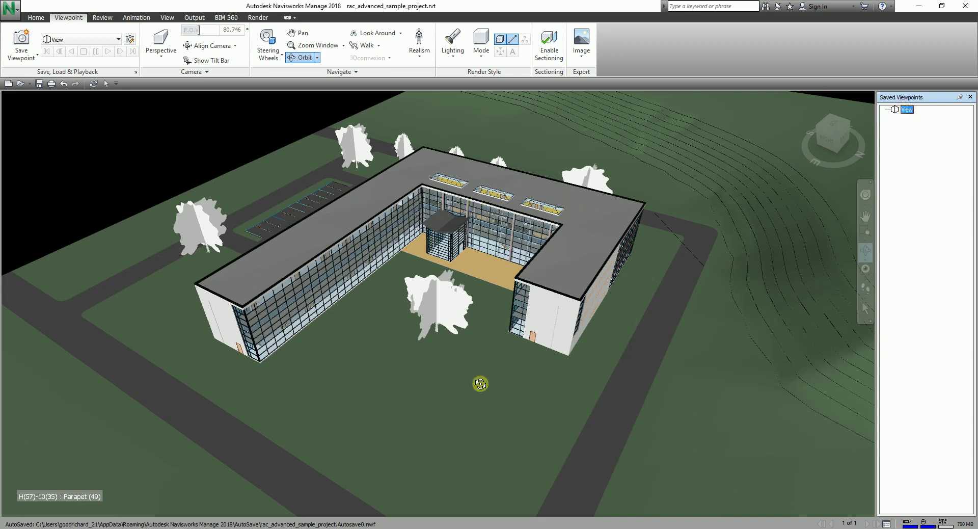
pyautogui.moveTo(465, 388); pyautogui.dragTo(350, 224)
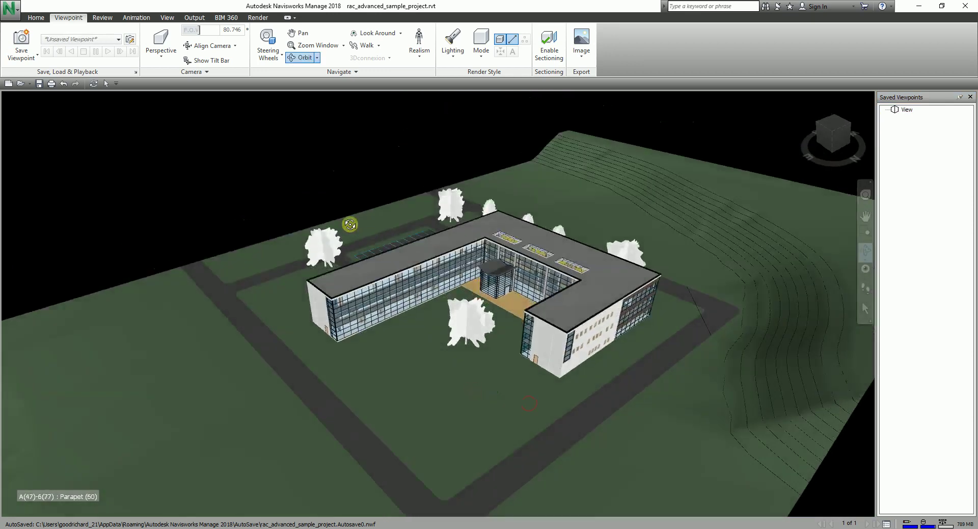
pyautogui.click(168, 18)
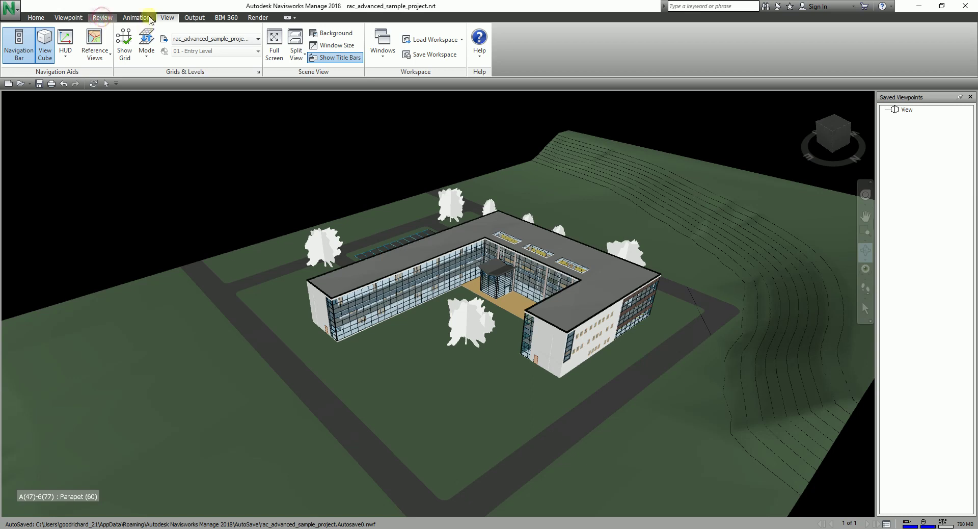
pyautogui.click(103, 18)
pyautogui.click(167, 18)
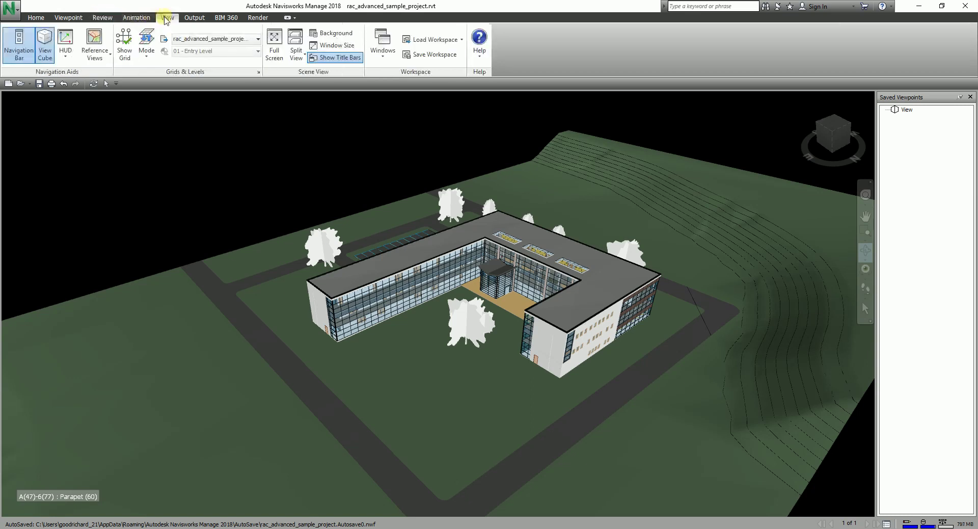
pyautogui.click(203, 18)
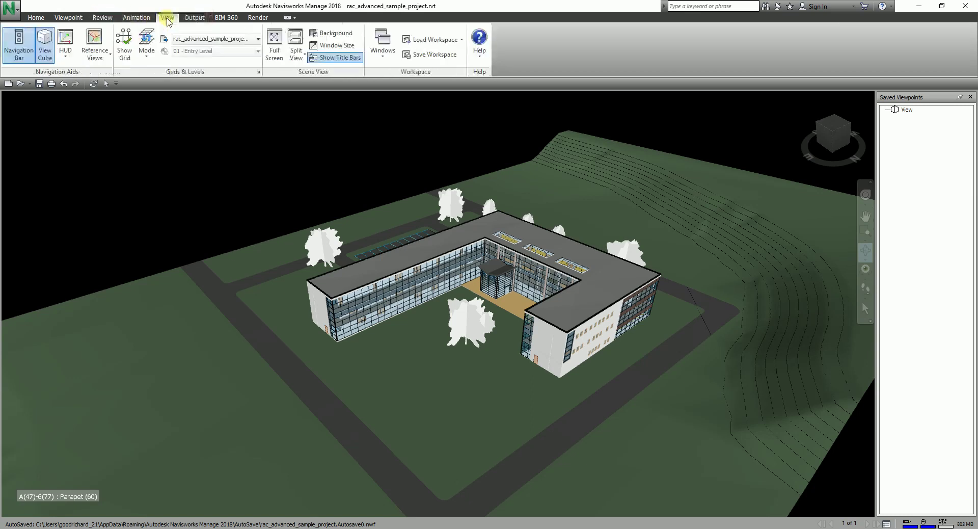
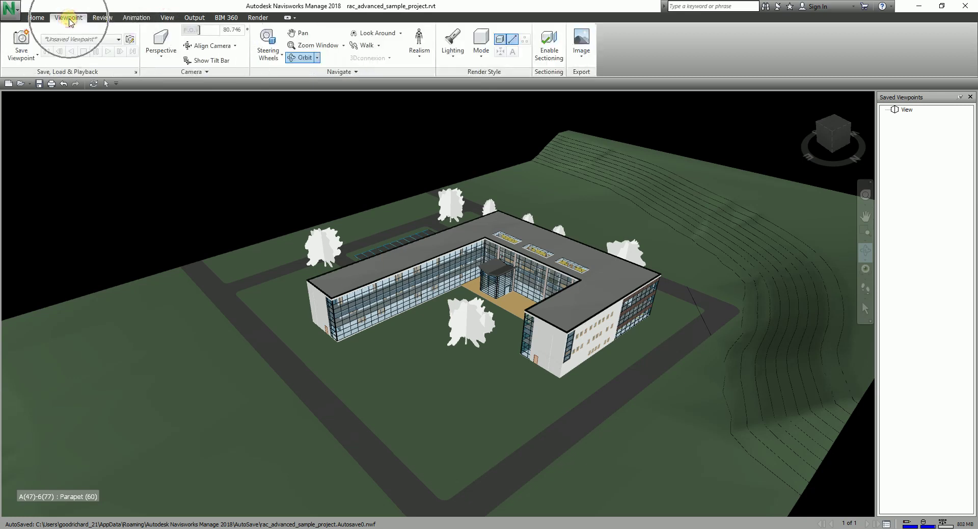
# - Switch the render mode of the building model to Full Render
pyautogui.click(477, 61)
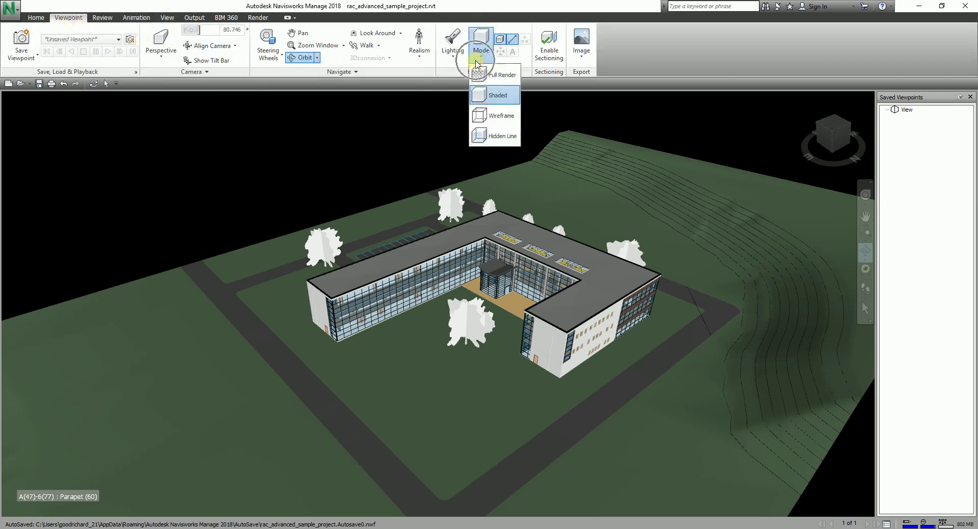
pyautogui.click(493, 75)
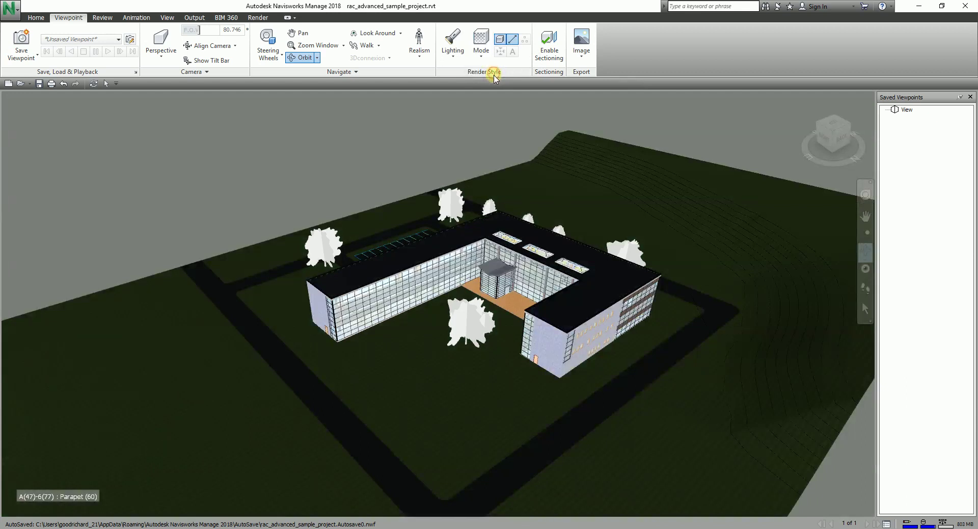
pyautogui.moveTo(555, 307); pyautogui.dragTo(517, 166)
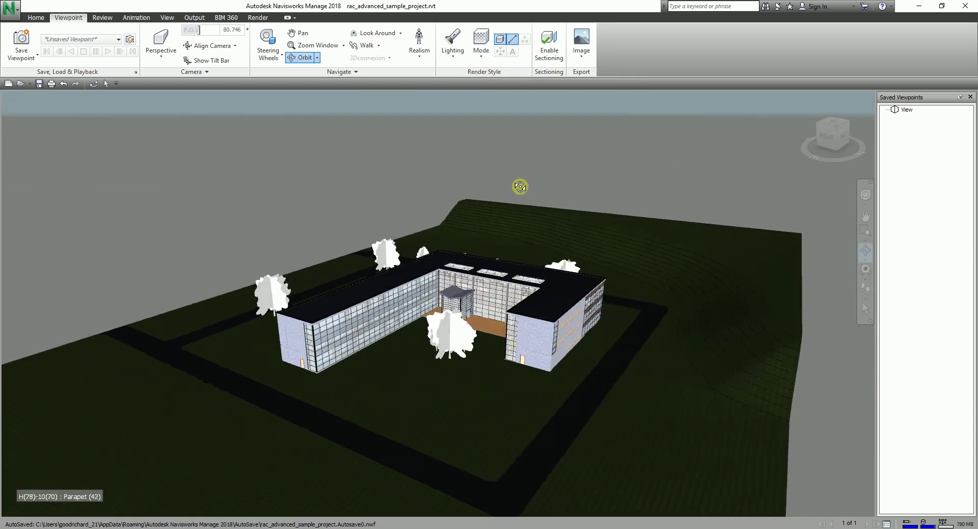
# - Set the scene lighting to Full Lights and inspect the building from a closer angle
pyautogui.click(452, 51)
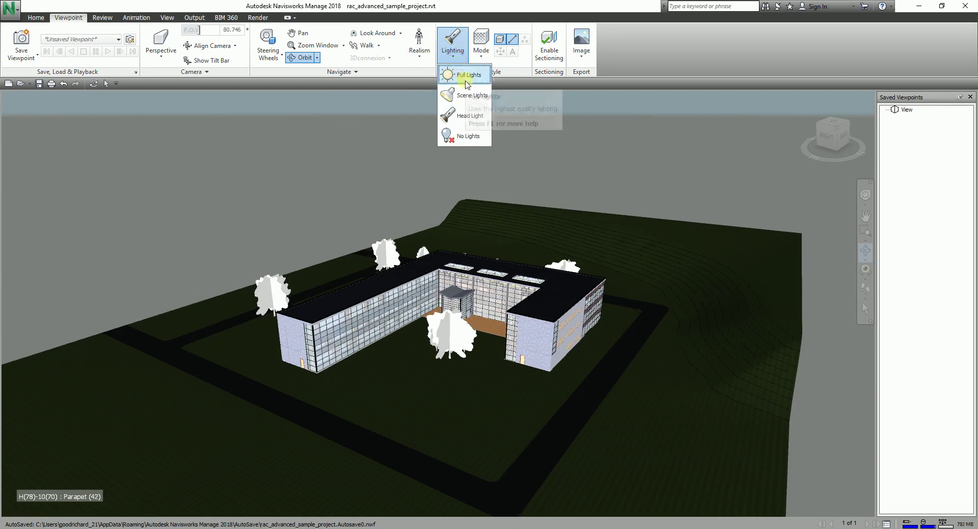
pyautogui.click(465, 80)
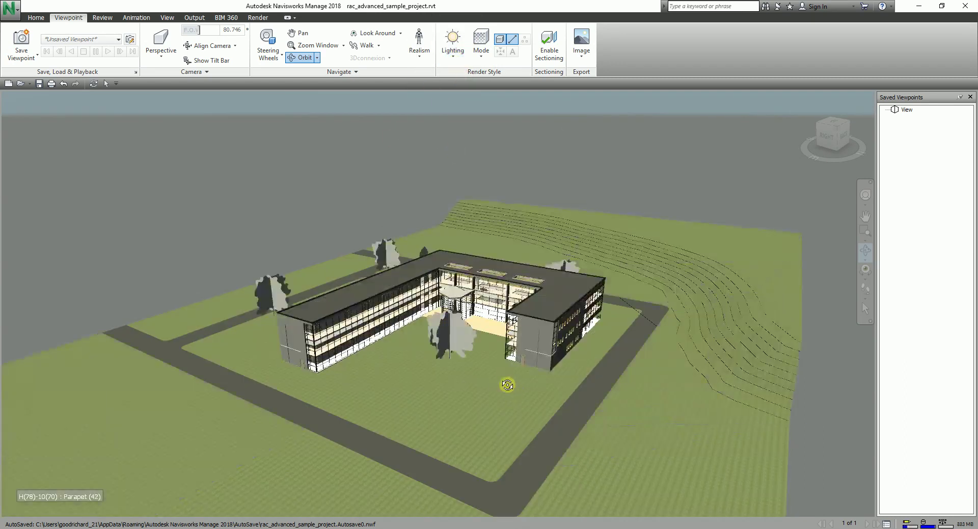
pyautogui.moveTo(507, 384); pyautogui.dragTo(487, 402)
pyautogui.moveTo(418, 321)
pyautogui.mouseDown()
pyautogui.moveTo(461, 328)
pyautogui.moveTo(448, 338)
pyautogui.mouseUp()
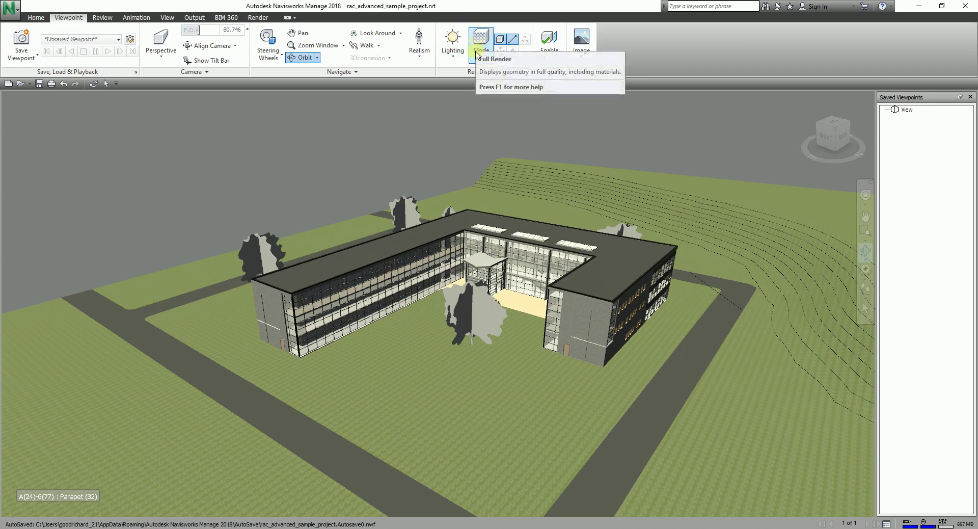
pyautogui.click(481, 53)
pyautogui.click(481, 53)
pyautogui.moveTo(507, 359)
pyautogui.mouseDown()
pyautogui.moveTo(498, 367)
pyautogui.moveTo(510, 377)
pyautogui.mouseUp()
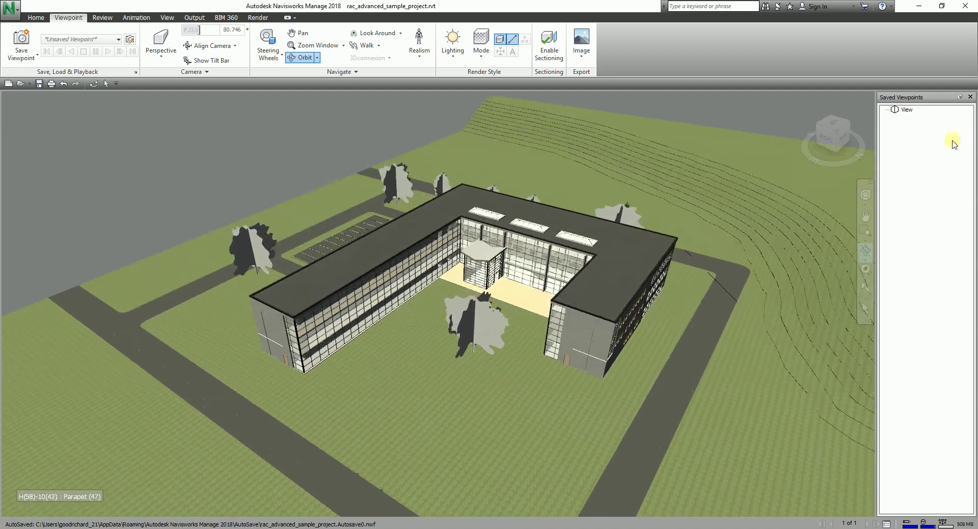
# - Recall the existing saved viewpoint and delete it from the saved viewpoints list
pyautogui.click(902, 110)
pyautogui.click(901, 111)
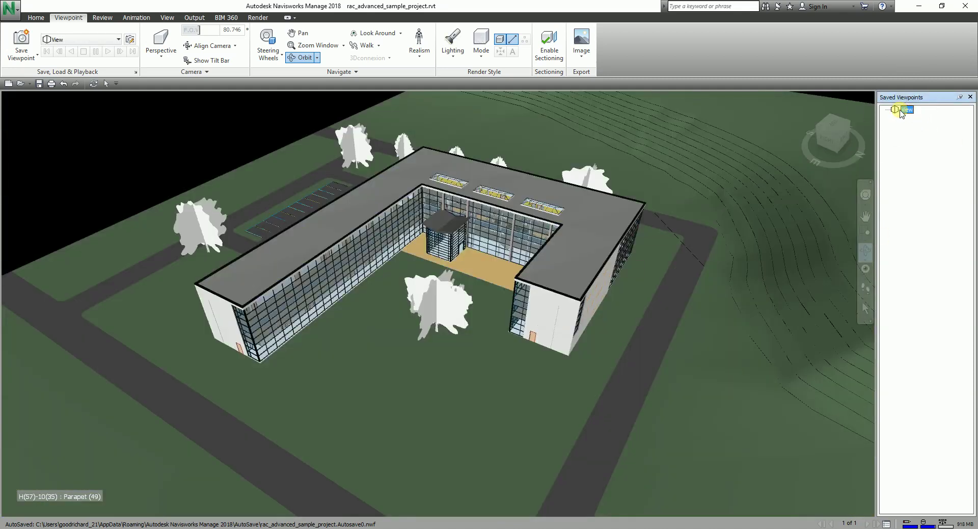
pyautogui.rightClick(908, 110)
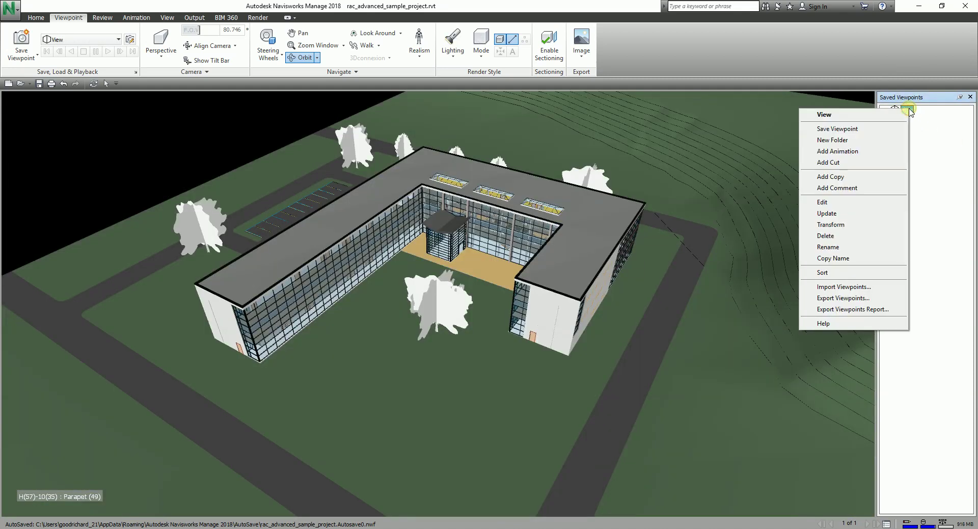
pyautogui.click(826, 236)
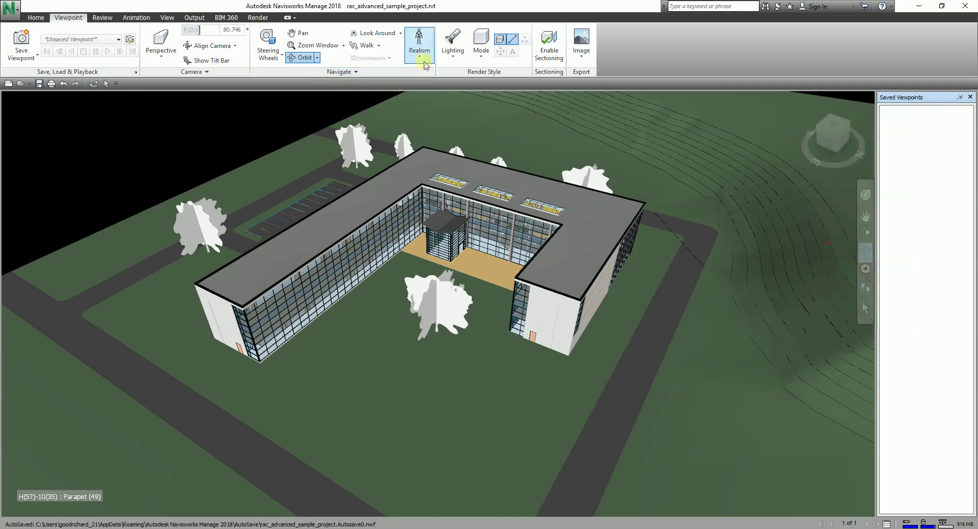
# - Set the render mode to Full Render and the scene lighting to Full Lights again
pyautogui.click(481, 46)
pyautogui.click(493, 76)
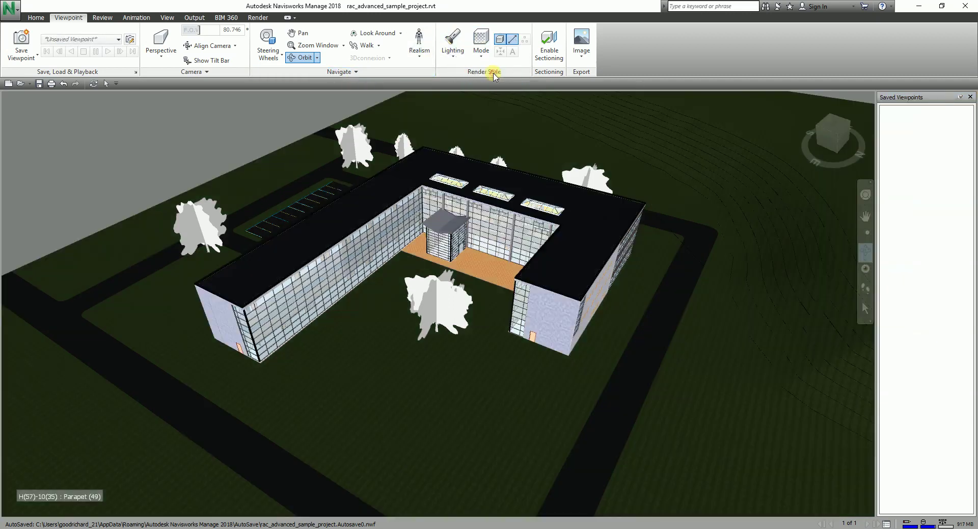
pyautogui.click(452, 48)
pyautogui.click(463, 77)
# - Save a viewpoint of the whole building seen from above, looking down into the courtyard
pyautogui.moveTo(449, 336); pyautogui.dragTo(430, 367)
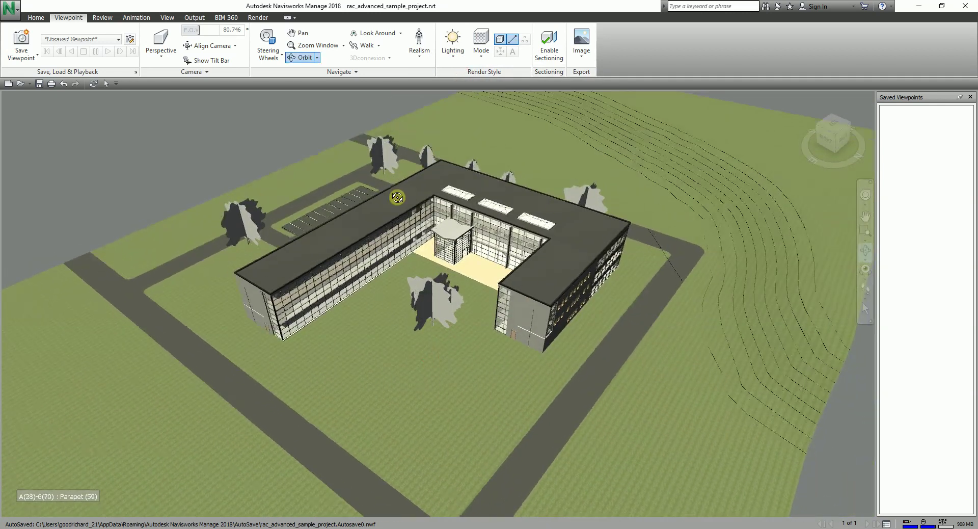
pyautogui.rightClick(909, 146)
pyautogui.click(878, 166)
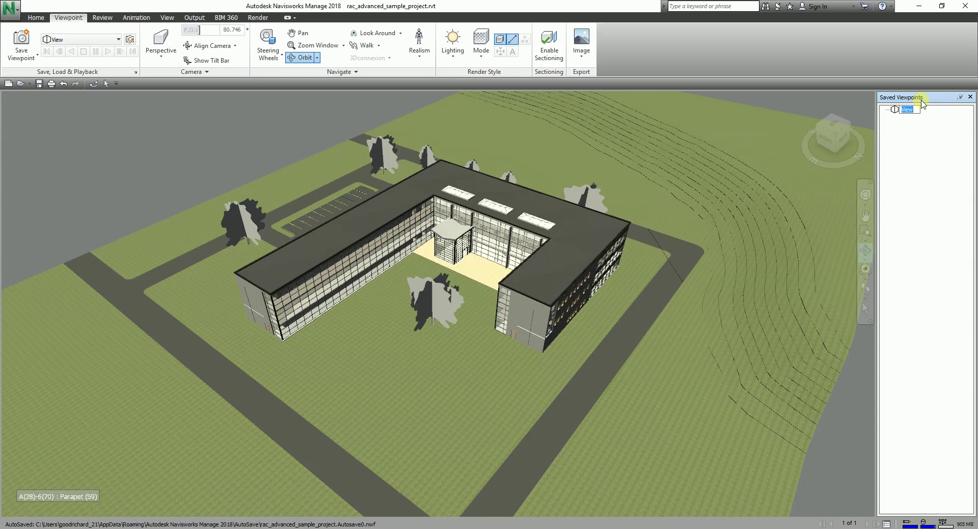
# - Bring the camera lower and closer to the open side of the courtyard, and save this view between the two wings as a viewpoint
pyautogui.moveTo(377, 409); pyautogui.dragTo(414, 371)
pyautogui.scroll(3, 357, 311)
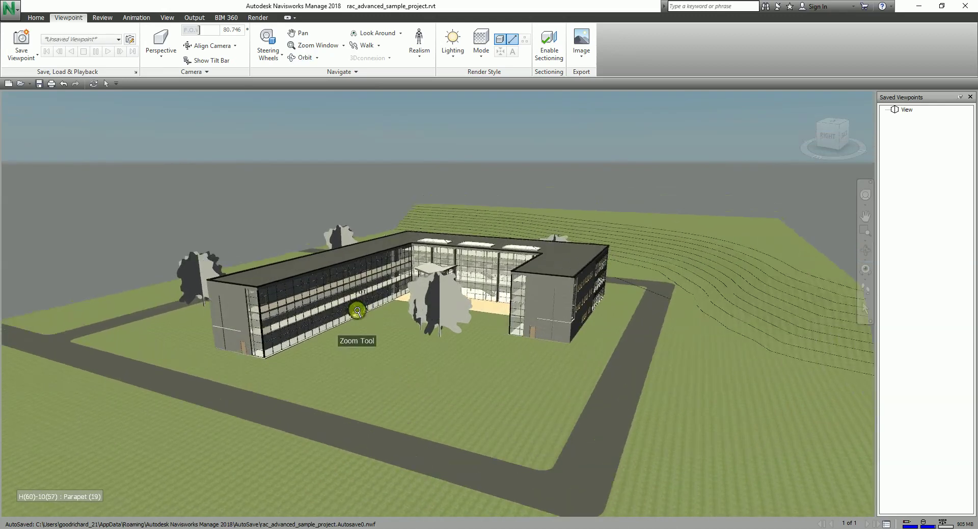
pyautogui.scroll(4, 357, 311)
pyautogui.click(869, 244)
pyautogui.moveTo(390, 362); pyautogui.dragTo(413, 361)
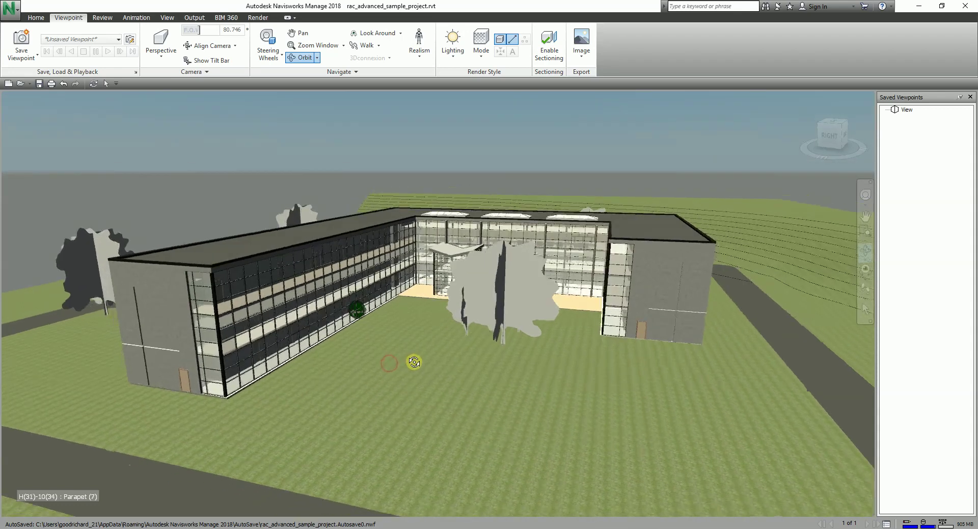
pyautogui.scroll(5, 383, 296)
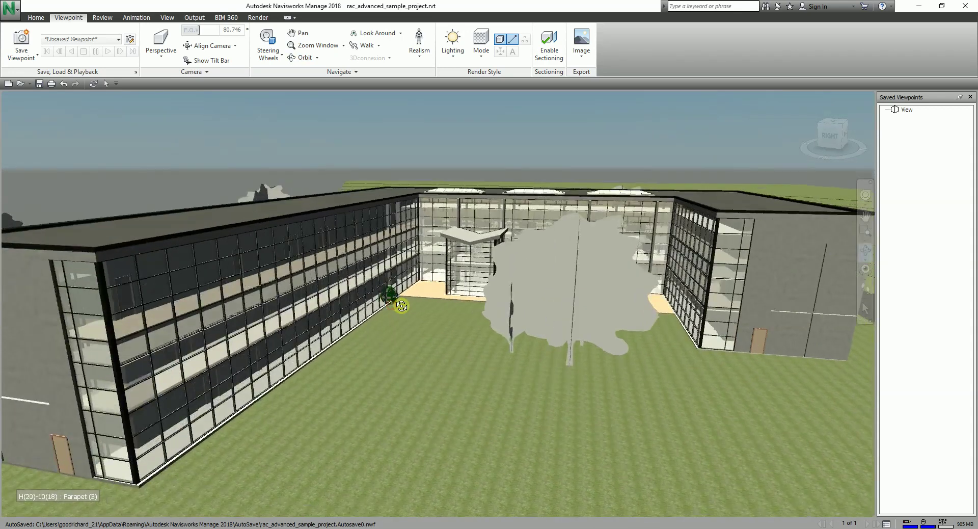
pyautogui.rightClick(911, 140)
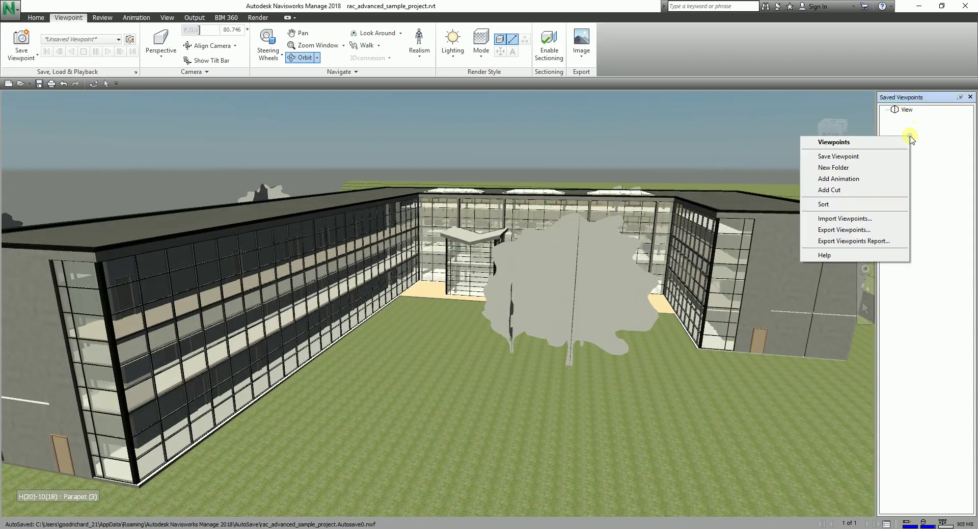
pyautogui.click(872, 156)
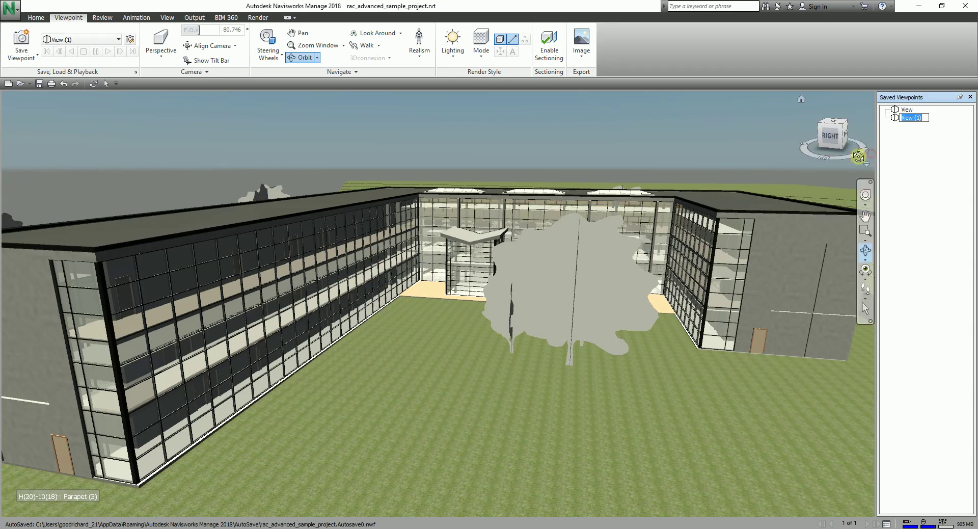
# - Move into the courtyard to face the glazed entrance pavilion head-on, and save that view as a viewpoint
pyautogui.moveTo(430, 357); pyautogui.dragTo(452, 349)
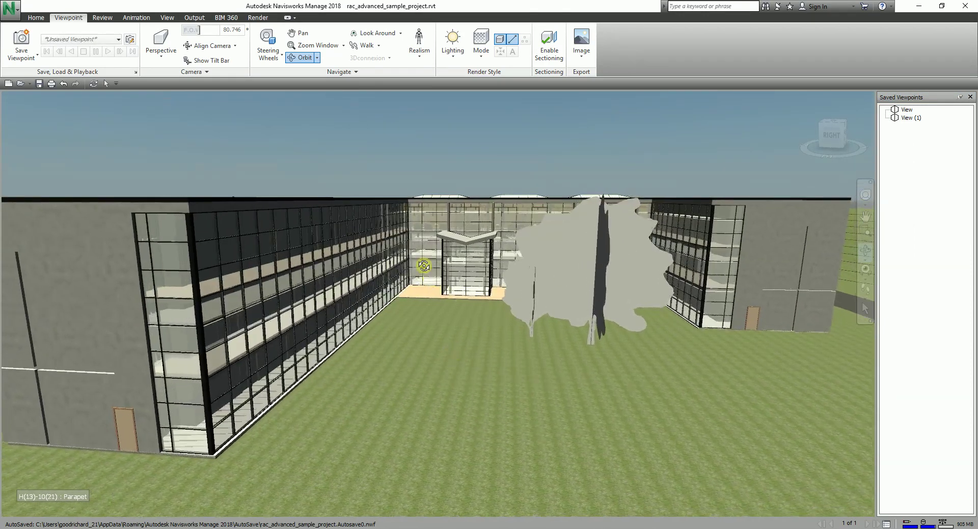
pyautogui.scroll(5, 427, 261)
pyautogui.moveTo(430, 270); pyautogui.dragTo(606, 242)
pyautogui.rightClick(896, 136)
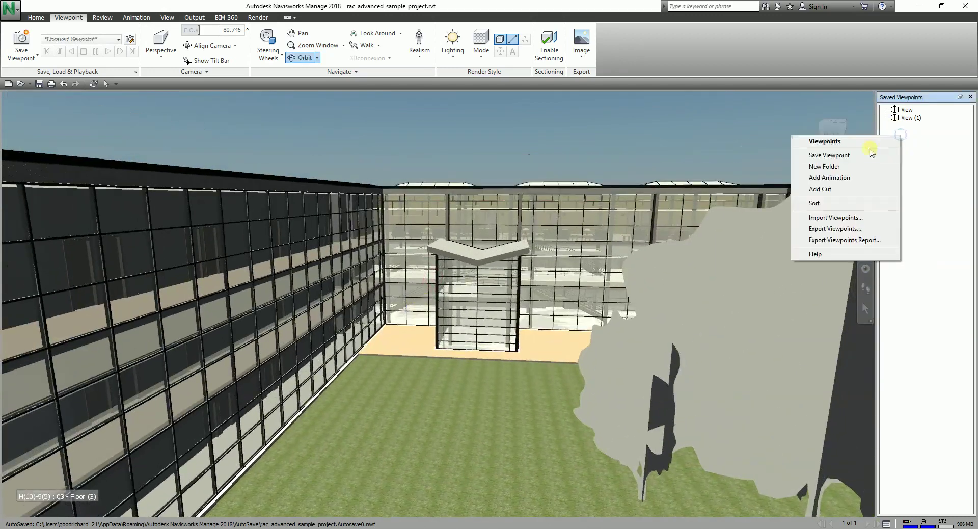
pyautogui.click(869, 155)
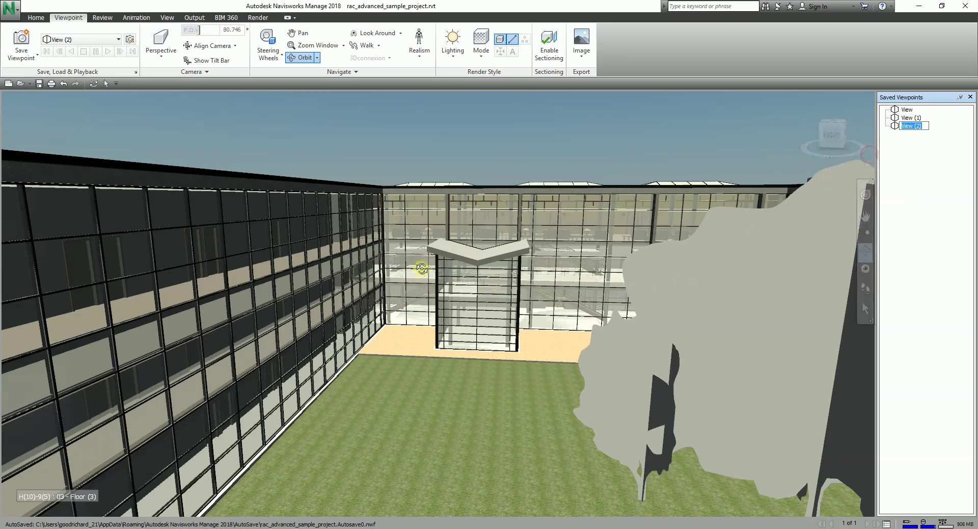
# - Save a close-up viewpoint looking down on the pavilion's canopy, with the roof skylights behind it
pyautogui.scroll(5, 417, 268)
pyautogui.moveTo(569, 313); pyautogui.dragTo(559, 350)
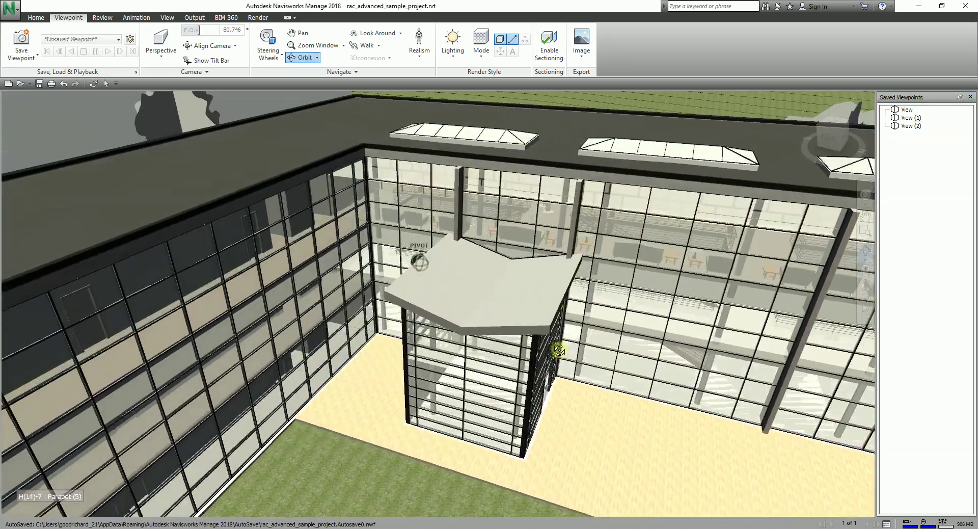
pyautogui.rightClick(901, 149)
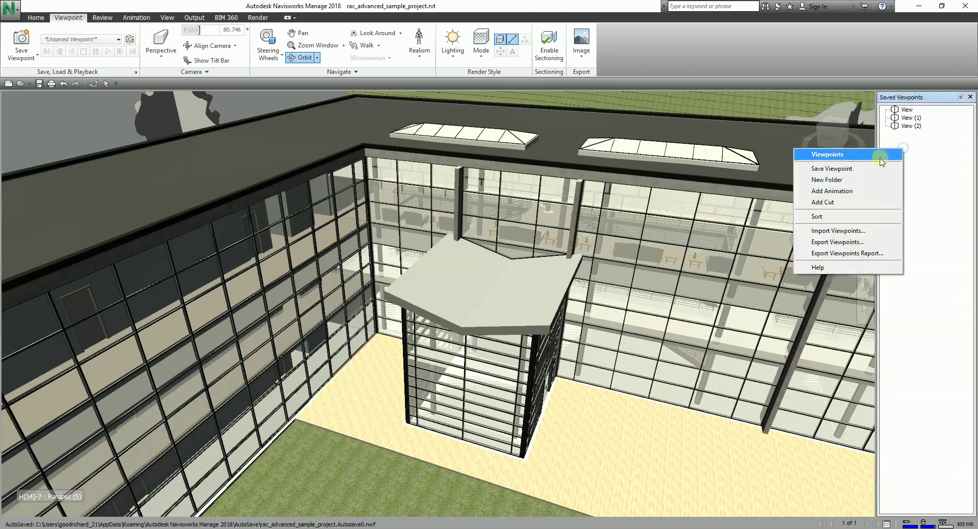
pyautogui.click(874, 168)
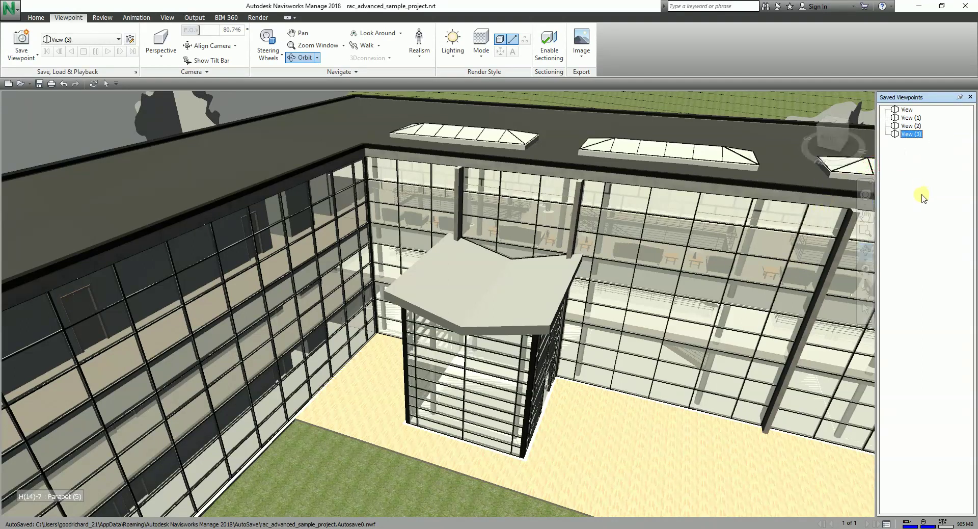
# - Turn around the pavilion to show its door side, back away slightly, and save a viewpoint with all three skylights in view
pyautogui.moveTo(644, 375); pyautogui.dragTo(586, 402)
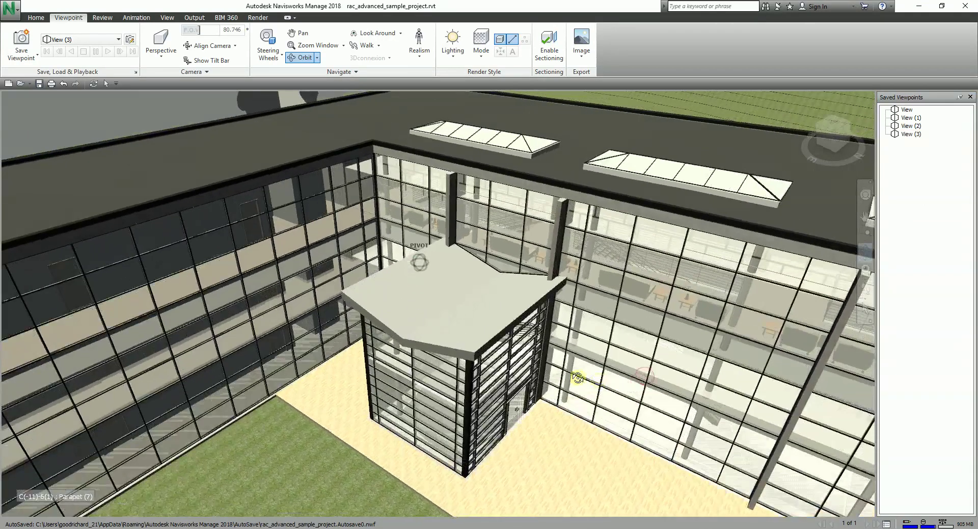
pyautogui.scroll(-3, 539, 420)
pyautogui.scroll(-2, 538, 420)
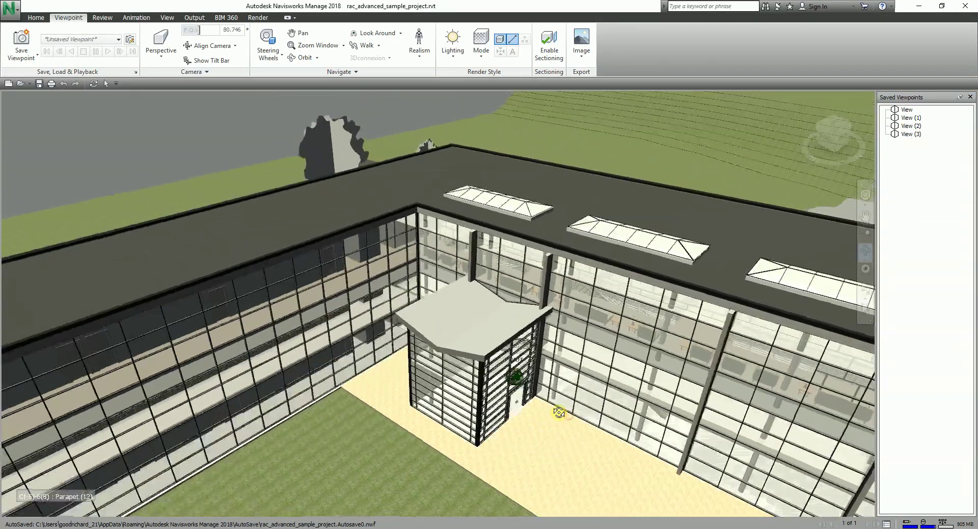
pyautogui.click(865, 250)
pyautogui.rightClick(911, 181)
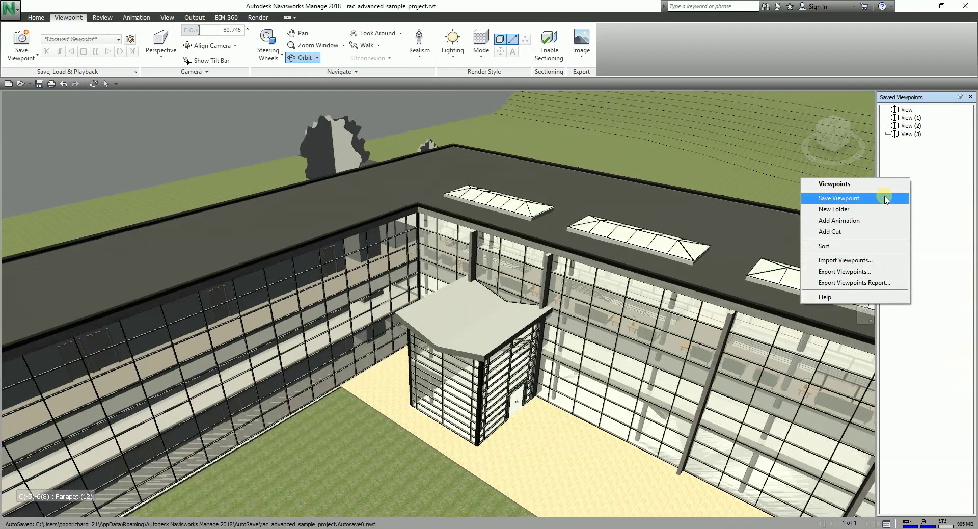
pyautogui.click(884, 198)
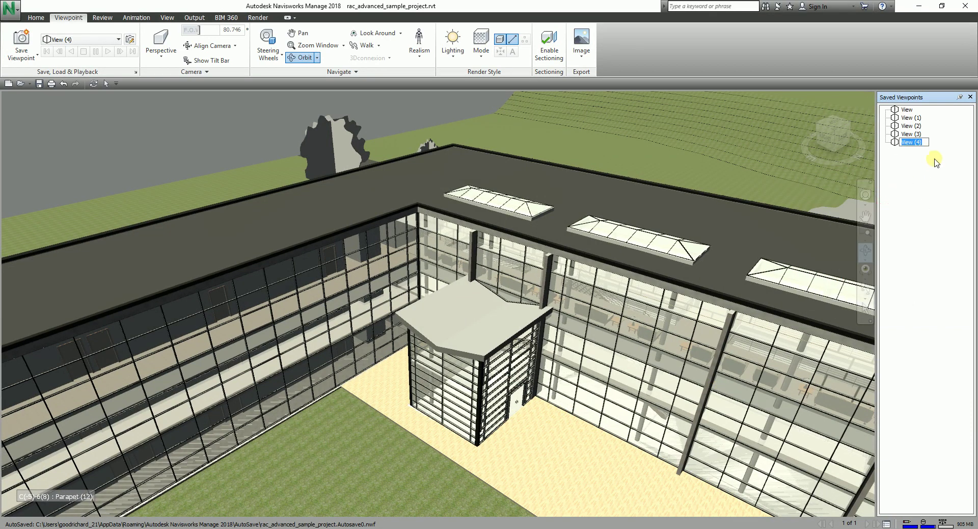
# - Pull back over the roof of the near wing and save a viewpoint showing the courtyard with its tree
pyautogui.scroll(-2, 537, 381)
pyautogui.moveTo(536, 380); pyautogui.dragTo(540, 394)
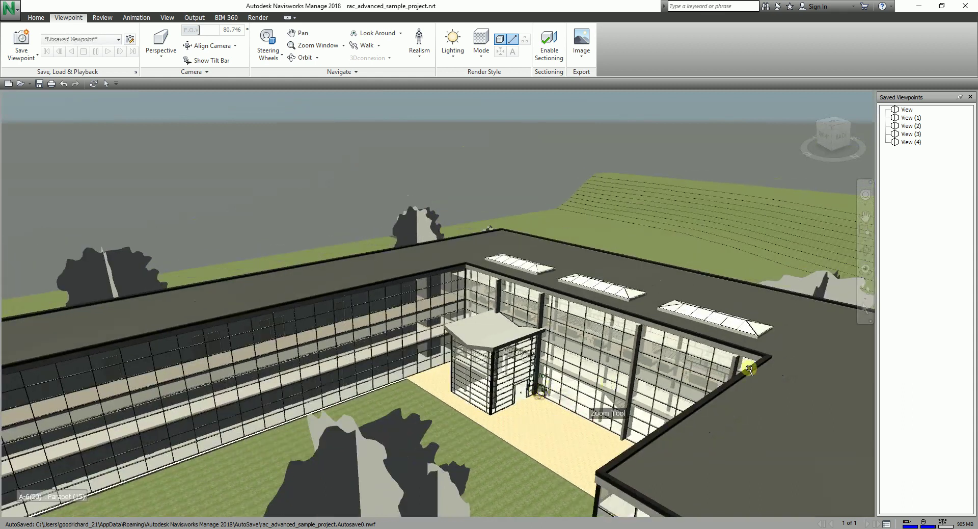
pyautogui.rightClick(902, 178)
pyautogui.click(883, 198)
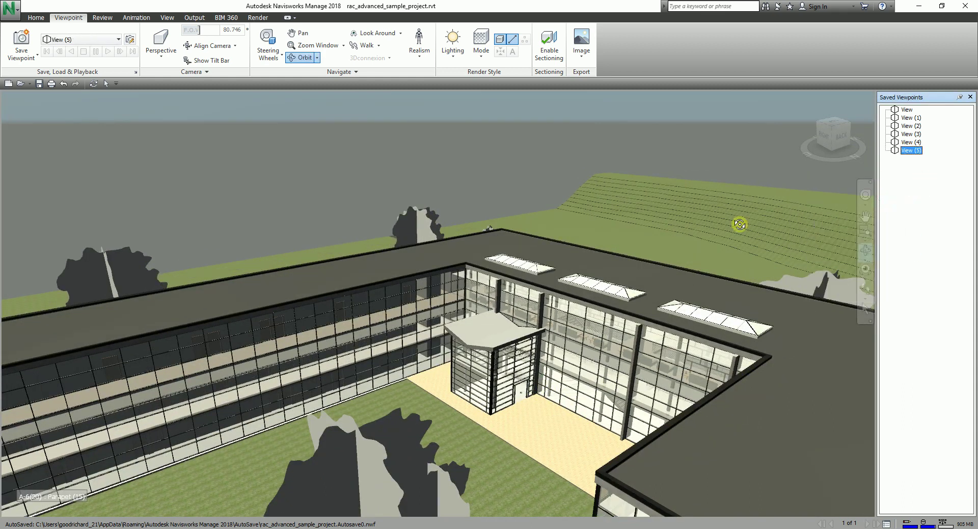
# - Lower the camera so the near wing's grey end wall comes into frame, and save the view as a viewpoint
pyautogui.moveTo(589, 352); pyautogui.dragTo(598, 303)
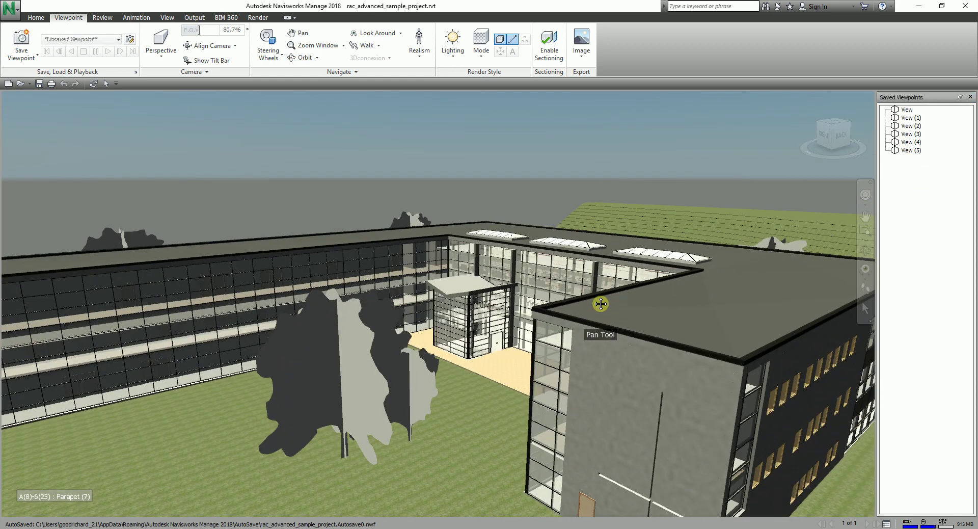
pyautogui.rightClick(917, 175)
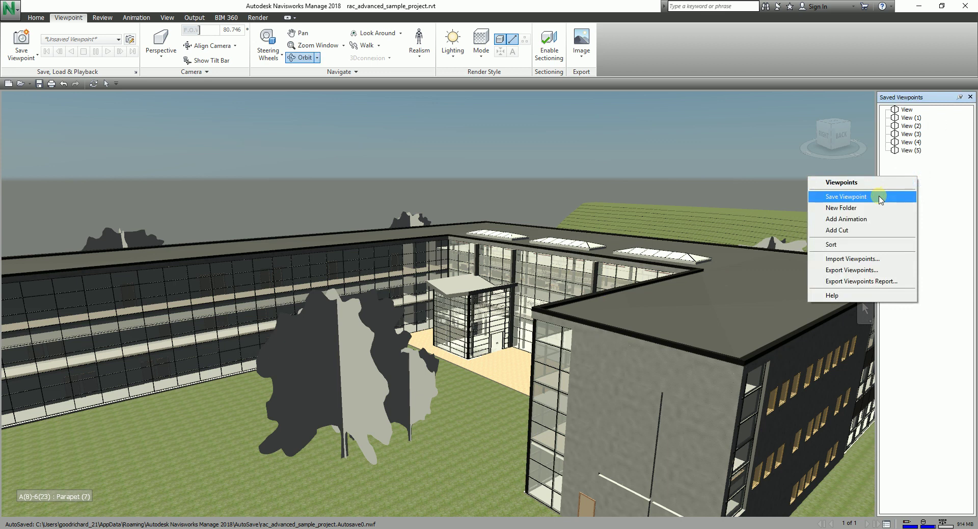
pyautogui.click(880, 197)
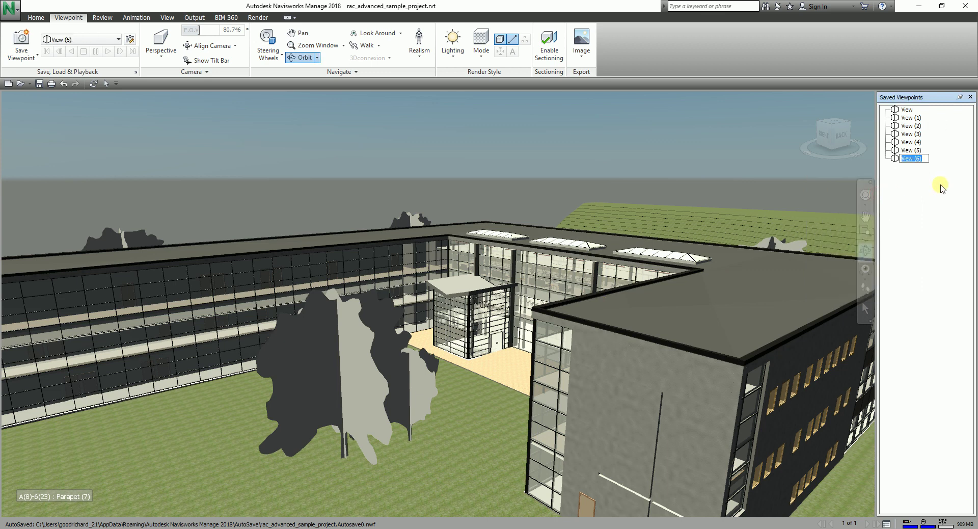
# - Back away until the far wing's glazed end is also visible, and save the wider view of both wings as a viewpoint
pyautogui.click(638, 340)
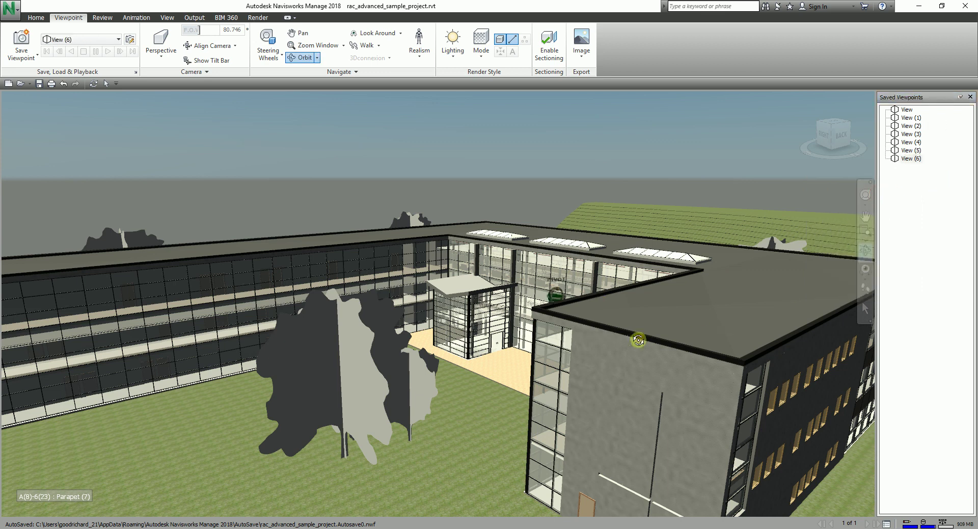
pyautogui.scroll(-3, 572, 332)
pyautogui.moveTo(573, 332); pyautogui.dragTo(840, 214)
pyautogui.rightClick(911, 184)
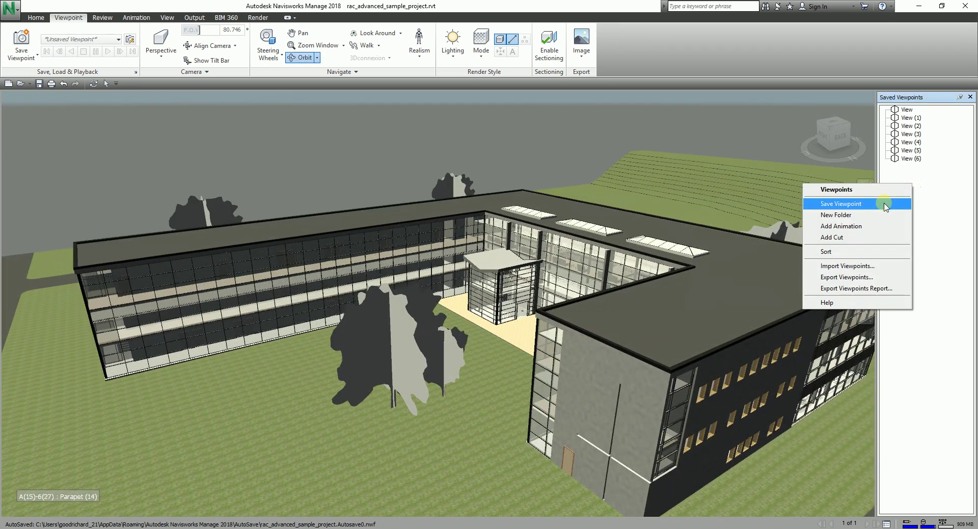
pyautogui.click(883, 204)
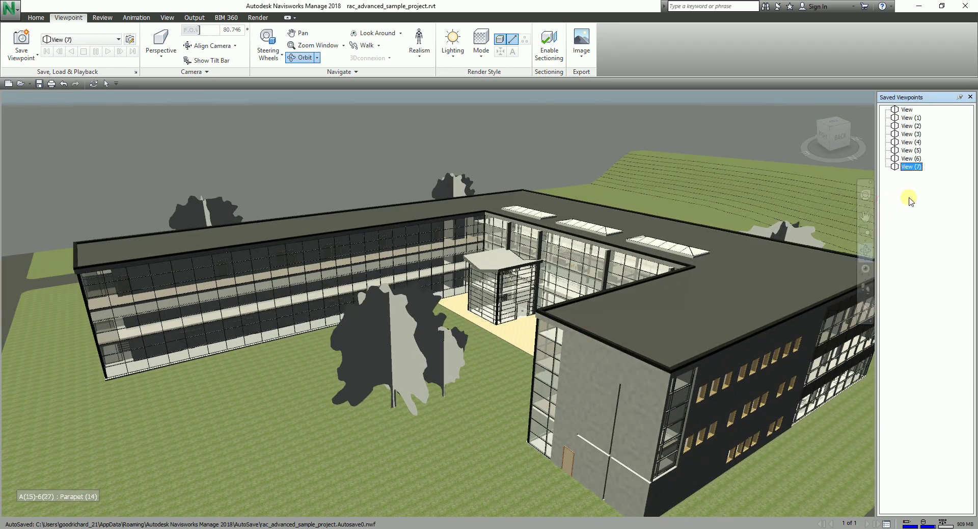
# - Orbit higher and toward the near wing's dark facade with small windows, and save the view as a viewpoint
pyautogui.moveTo(724, 374); pyautogui.dragTo(624, 356)
pyautogui.rightClick(905, 194)
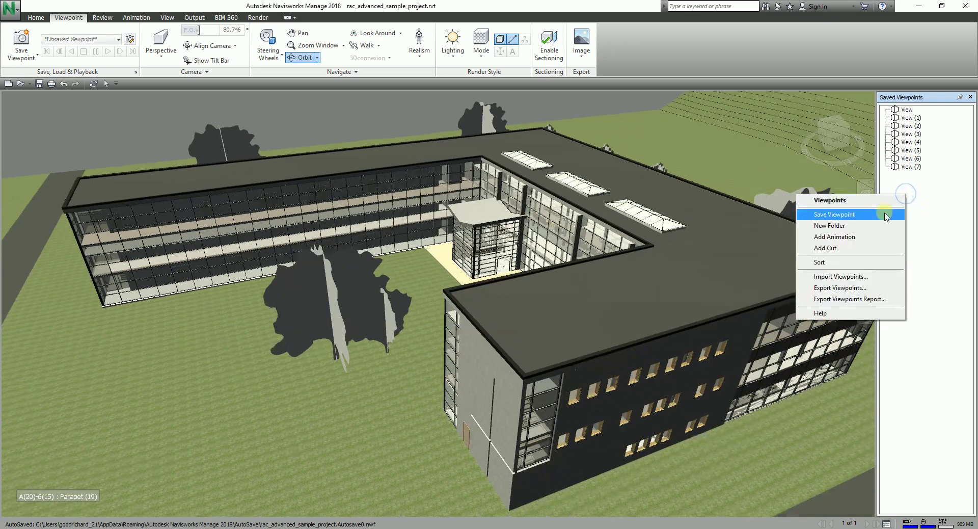
pyautogui.click(885, 214)
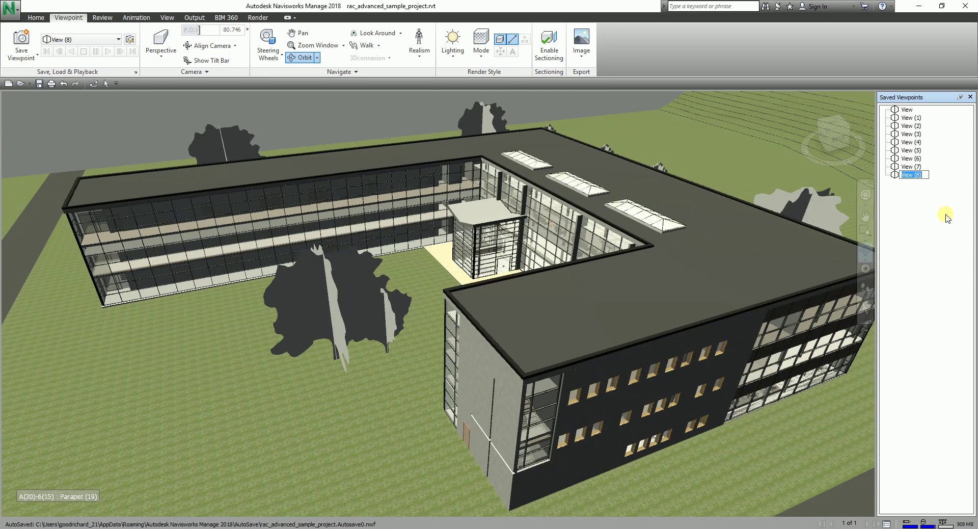
# - Continue around to the dark side facade, with the entire building and the adjacent road in frame, and save a viewpoint
pyautogui.moveTo(693, 371); pyautogui.dragTo(642, 357)
pyautogui.rightClick(902, 193)
pyautogui.click(876, 214)
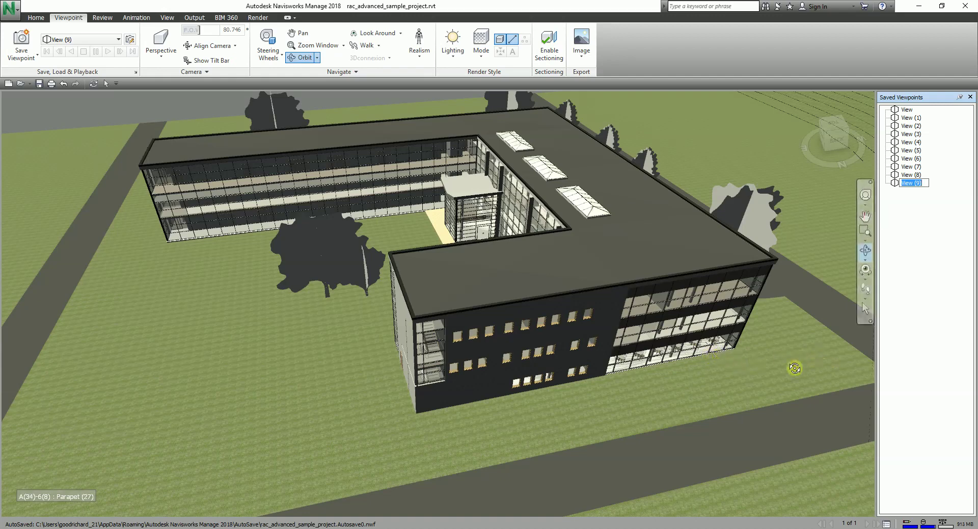
# - Orbit to the opposite side of the building, with the curved entrance canopy and trees in the foreground, and save a viewpoint
pyautogui.moveTo(795, 366); pyautogui.dragTo(731, 351)
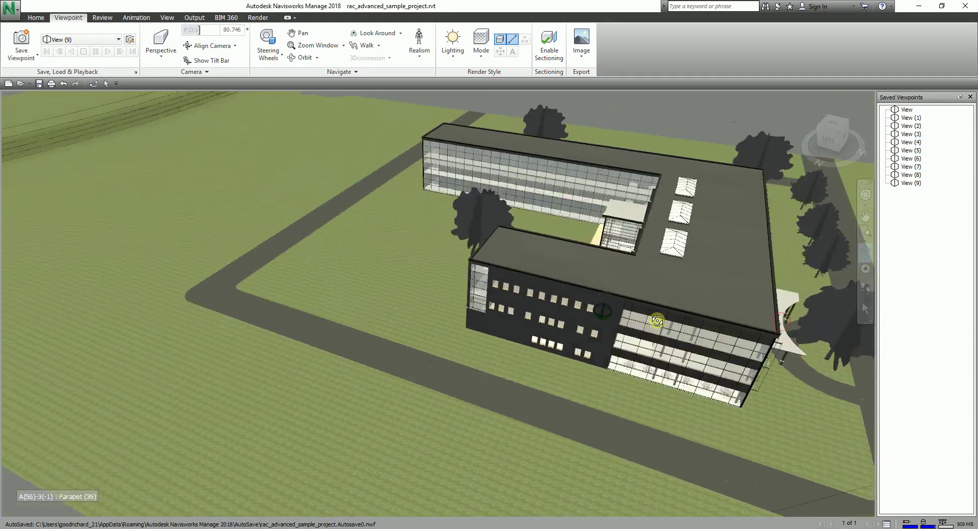
pyautogui.moveTo(731, 351); pyautogui.dragTo(537, 364, button='middle')
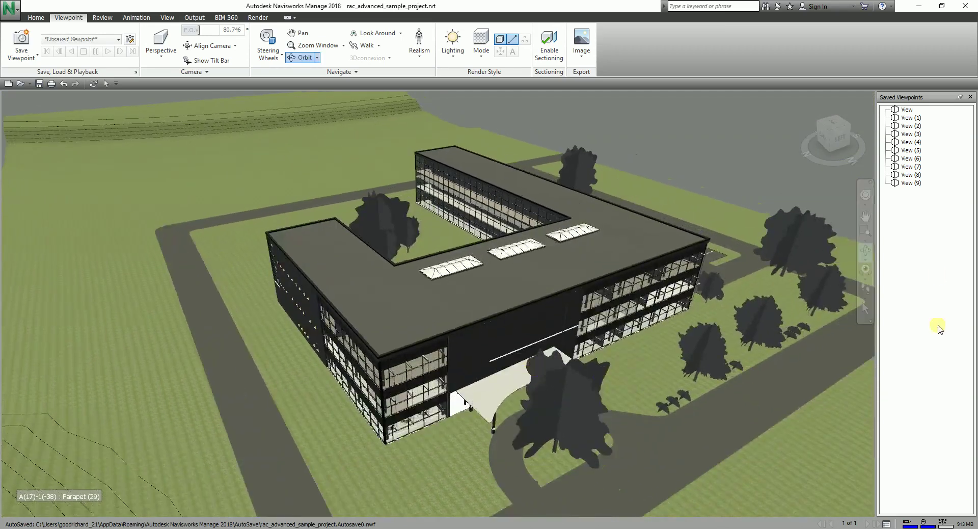
pyautogui.rightClick(896, 206)
pyautogui.click(864, 227)
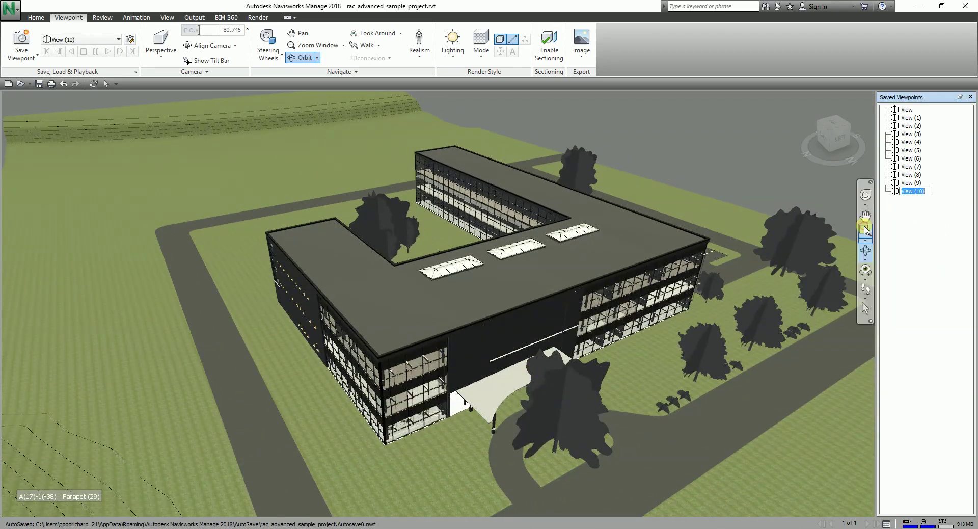
# - Orbit to face the canopy facade from above, with the parking lot beside the building in frame, and save a viewpoint
pyautogui.keyDown('shift'); pyautogui.moveTo(718, 387); pyautogui.dragTo(853, 262, button='middle'); pyautogui.keyUp('shift')
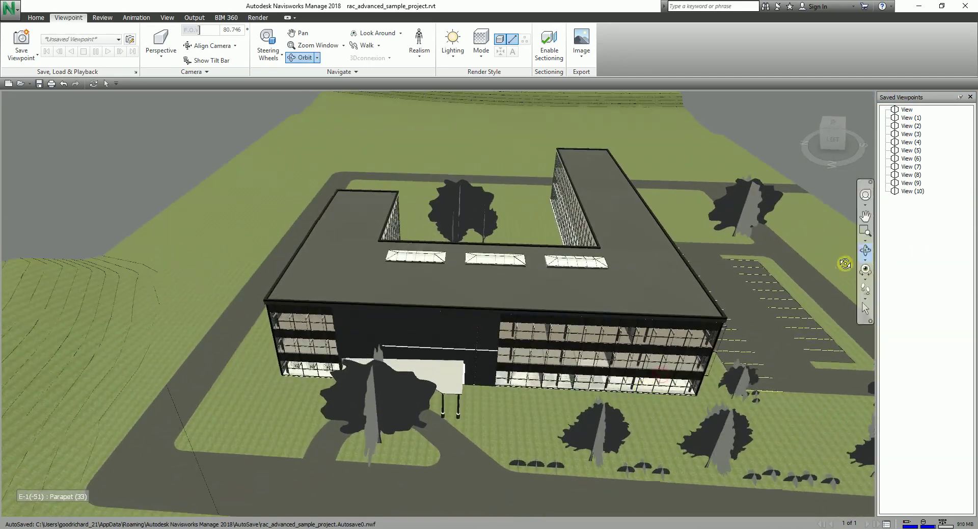
pyautogui.rightClick(913, 230)
pyautogui.click(889, 246)
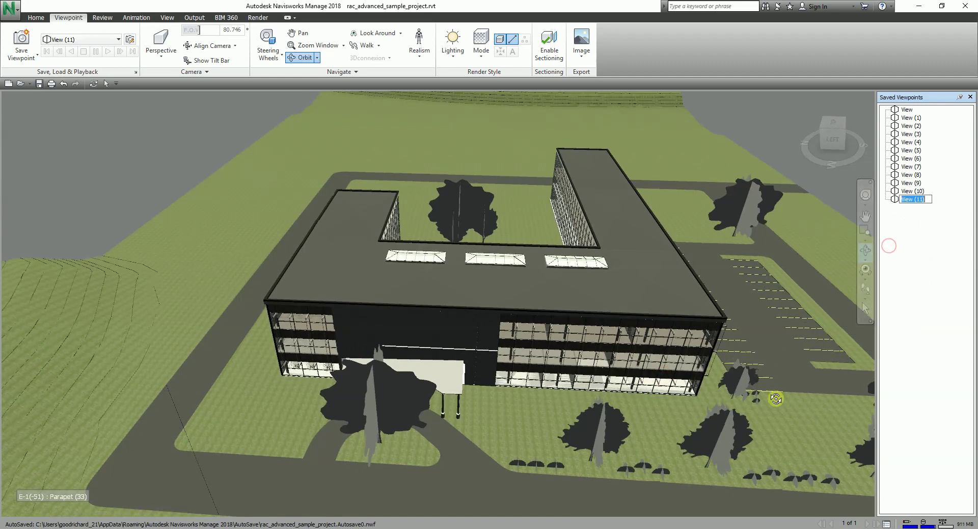
# - Orbit around to the glazed corner overlooking the parking lot, with the entrance canopy on the far side, and save a viewpoint
pyautogui.keyDown('shift'); pyautogui.moveTo(767, 405); pyautogui.dragTo(640, 325, button='middle'); pyautogui.keyUp('shift')
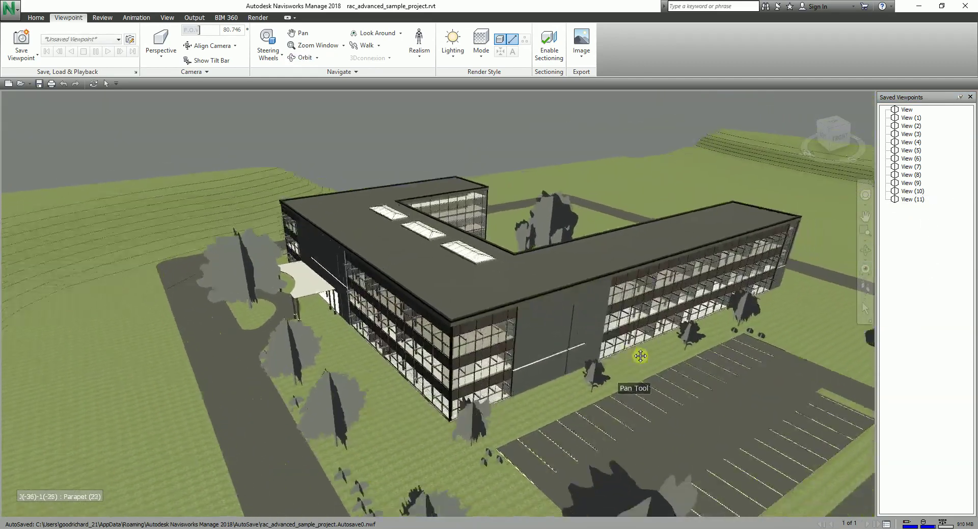
pyautogui.rightClick(895, 227)
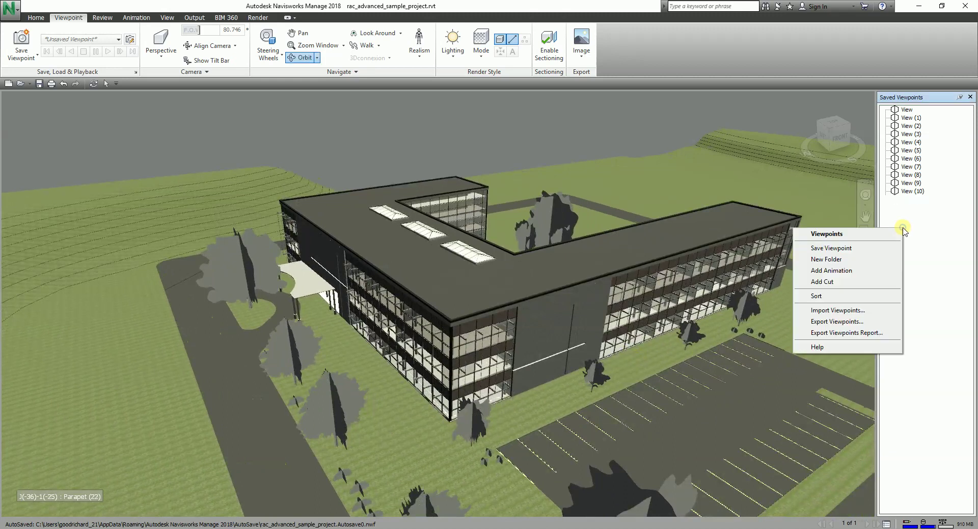
pyautogui.click(884, 249)
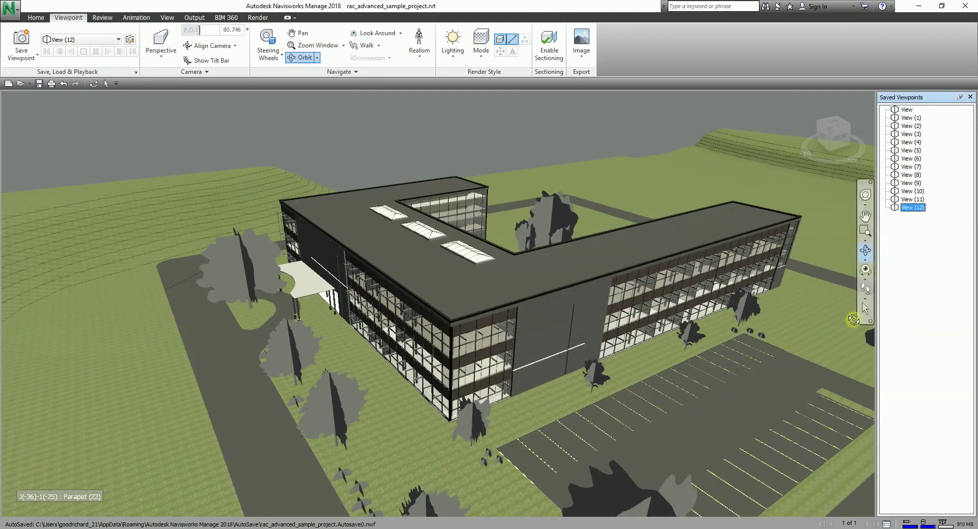
# - Back away from the parking-lot corner until the whole building, parking lot and surrounding roads are in frame, and save a viewpoint
pyautogui.moveTo(781, 366); pyautogui.dragTo(755, 368)
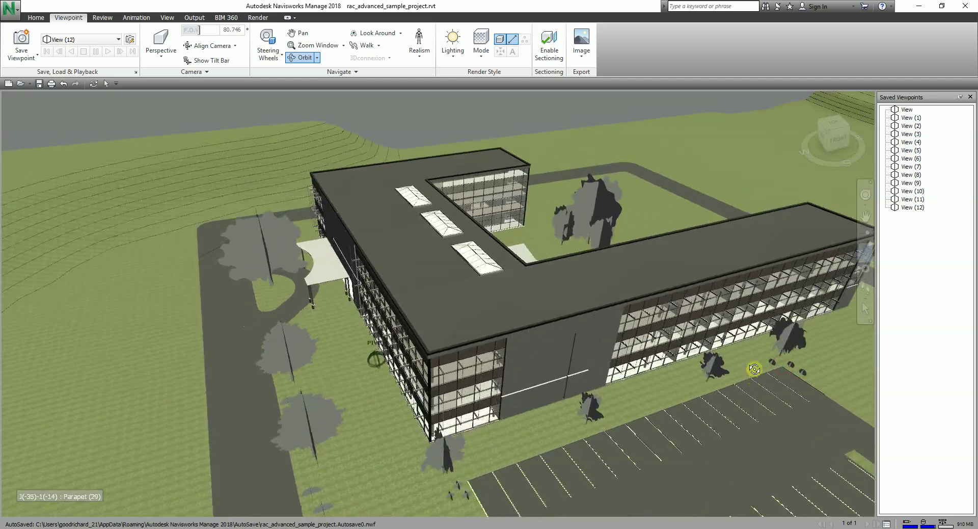
pyautogui.scroll(-8, 713, 372)
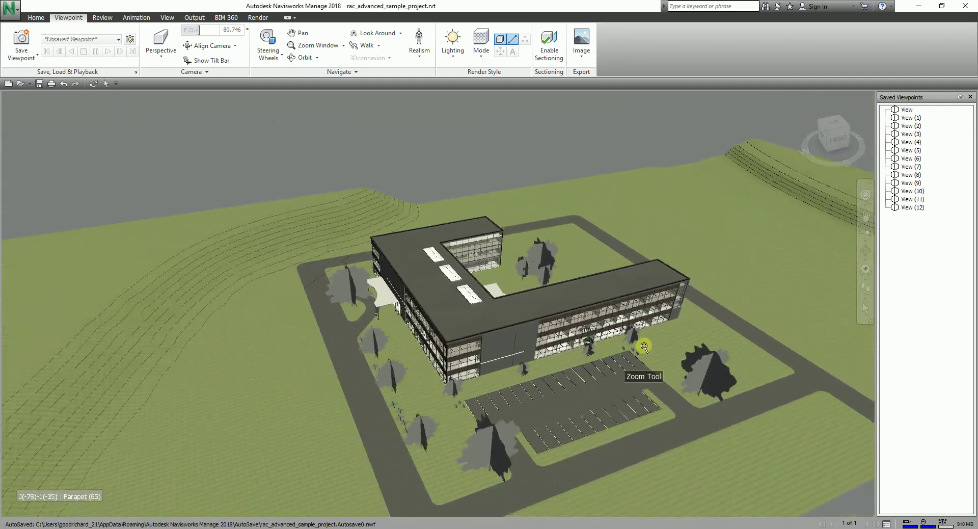
pyautogui.rightClick(924, 238)
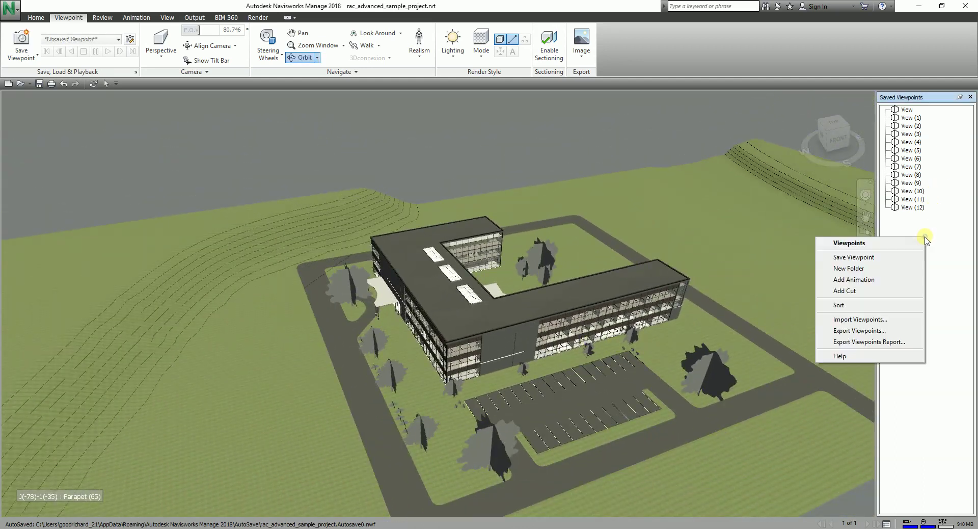
pyautogui.click(883, 258)
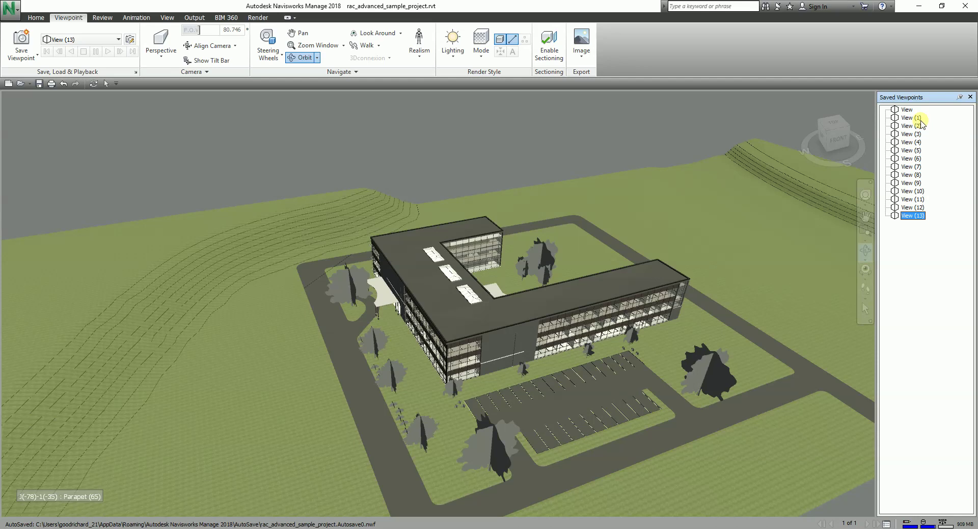
pyautogui.click(919, 262)
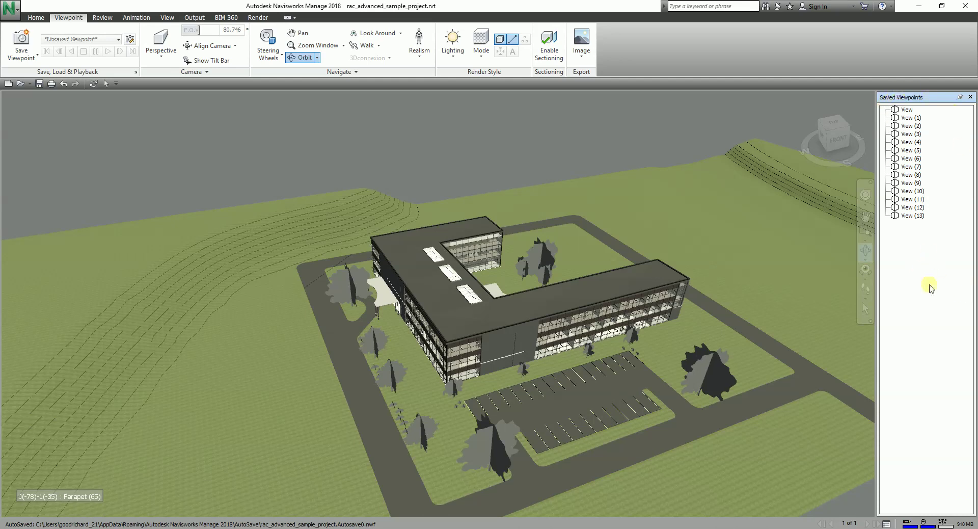
# - Add an animation to the saved viewpoints and name it My Animation
pyautogui.rightClick(902, 266)
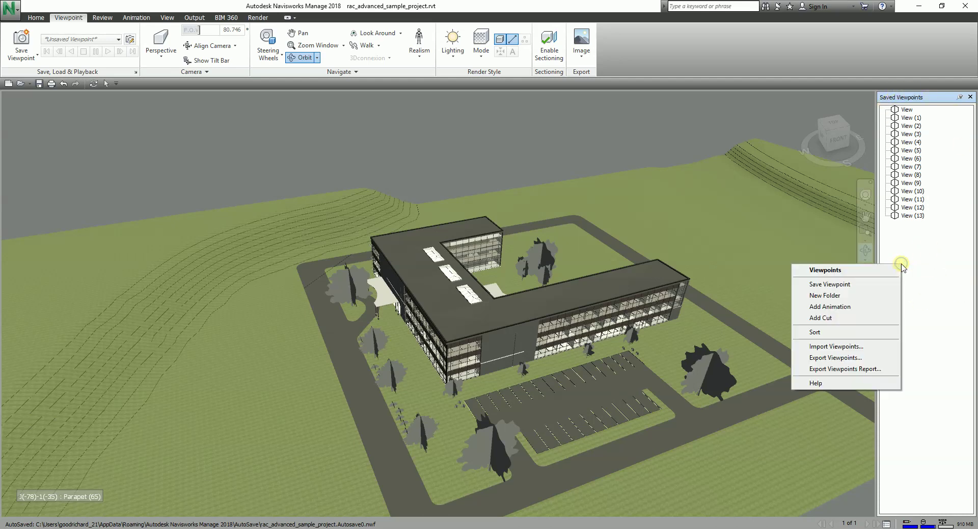
pyautogui.click(849, 307)
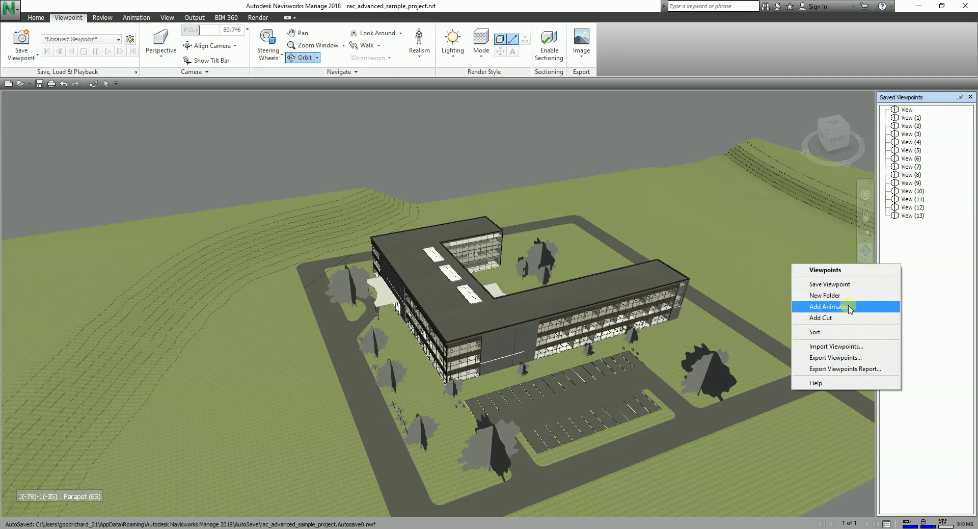
pyautogui.click(849, 307)
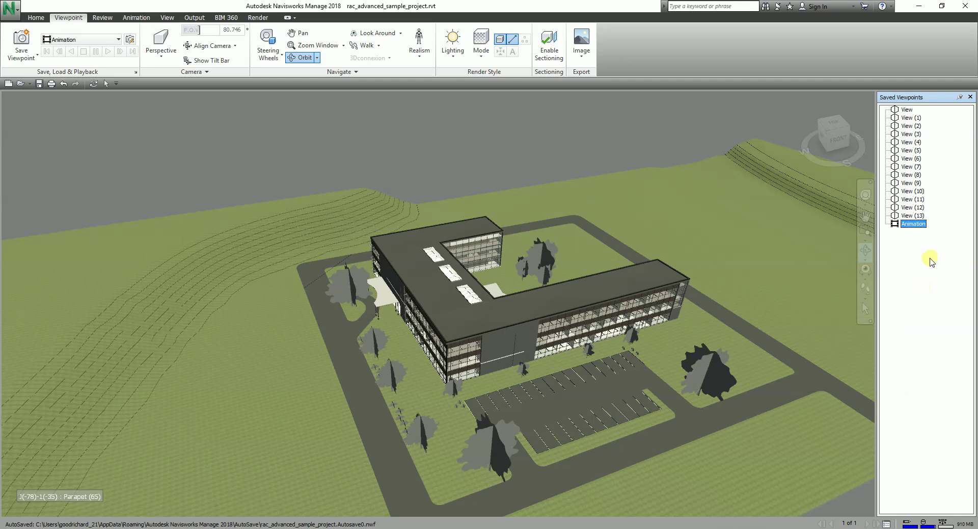
pyautogui.rightClick(909, 225)
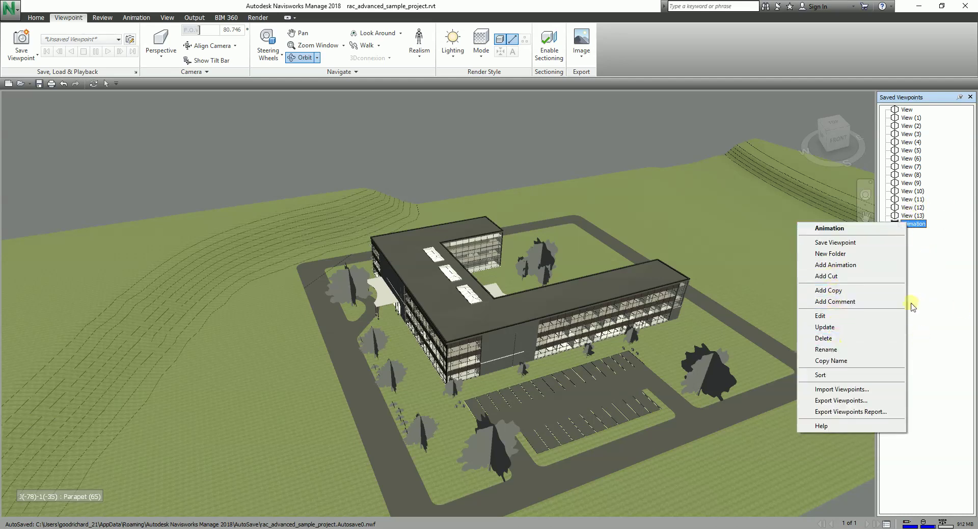
pyautogui.click(830, 349)
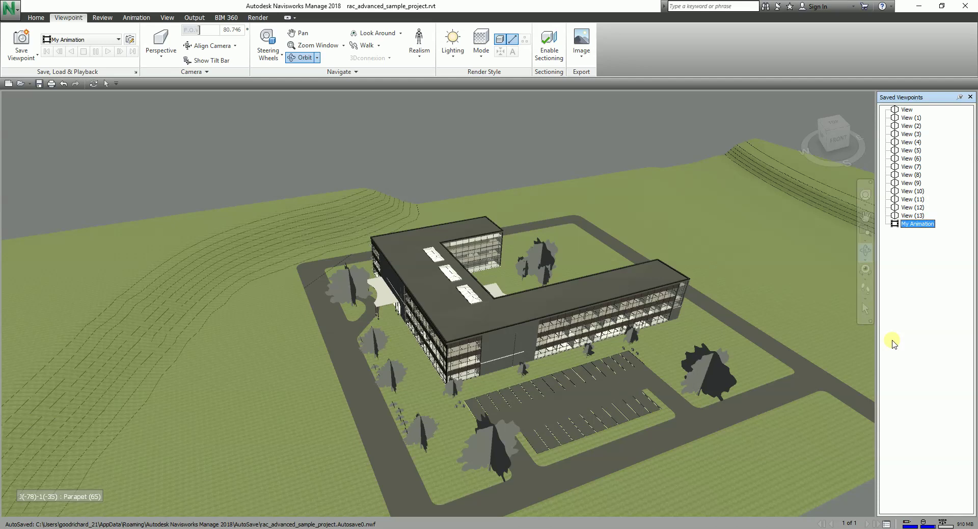
pyautogui.click(918, 257)
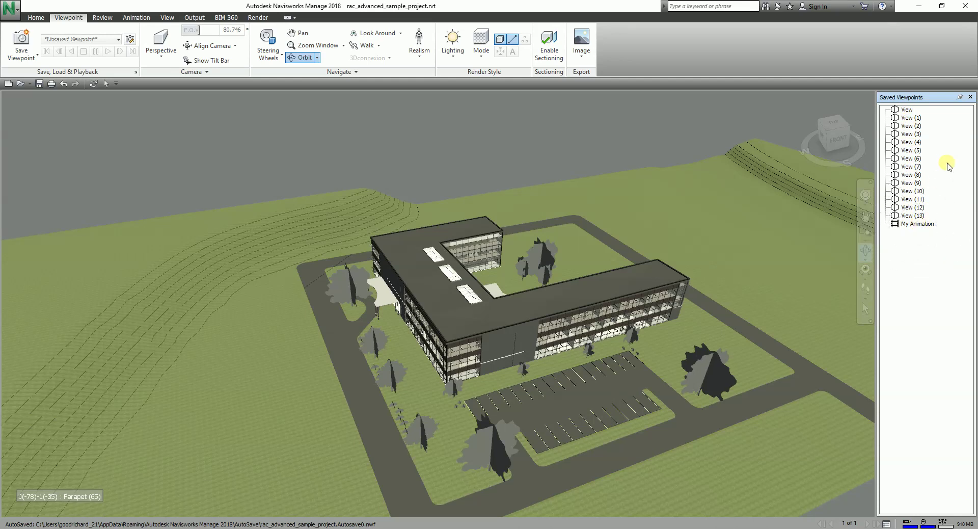
# - Move all saved viewpoints from View through View (13) into My Animation
pyautogui.click(907, 109)
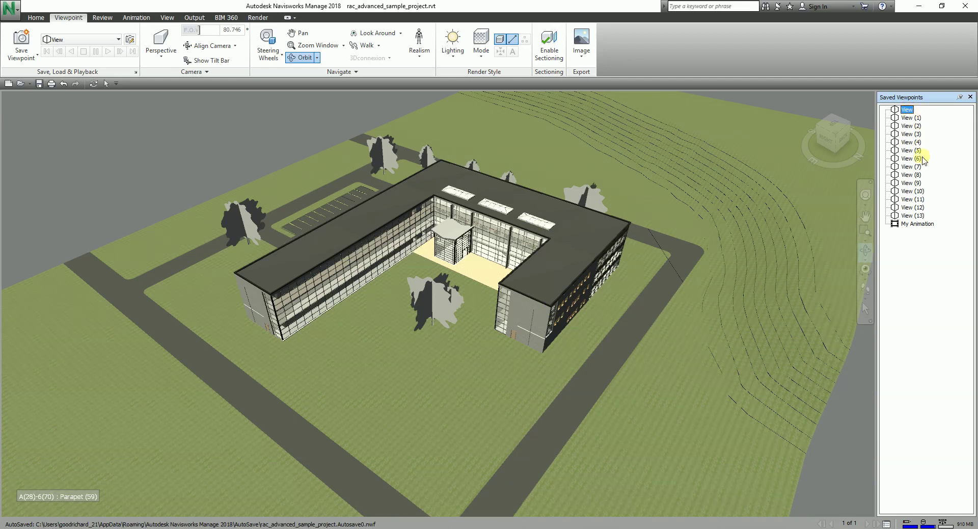
pyautogui.keyDown('shift'); pyautogui.click(912, 215); pyautogui.keyUp('shift')
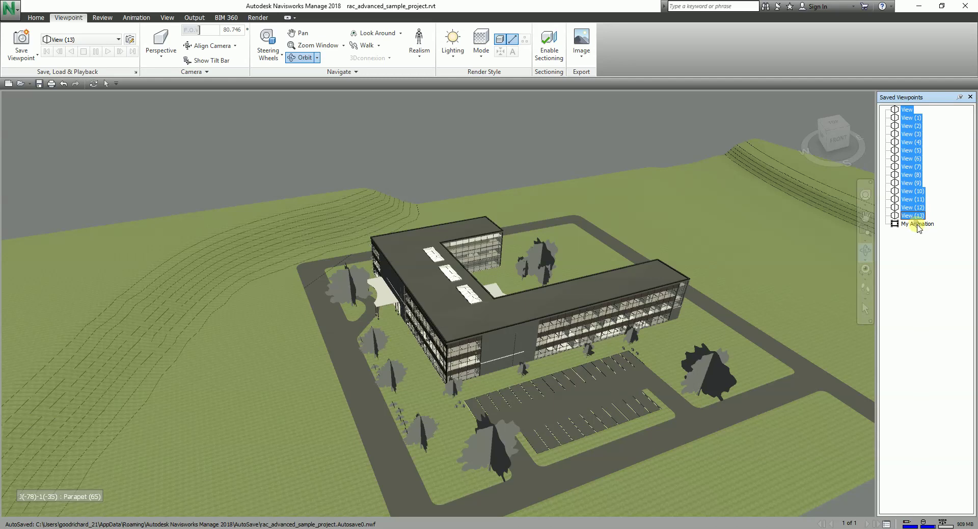
pyautogui.moveTo(917, 224); pyautogui.dragTo(917, 224)
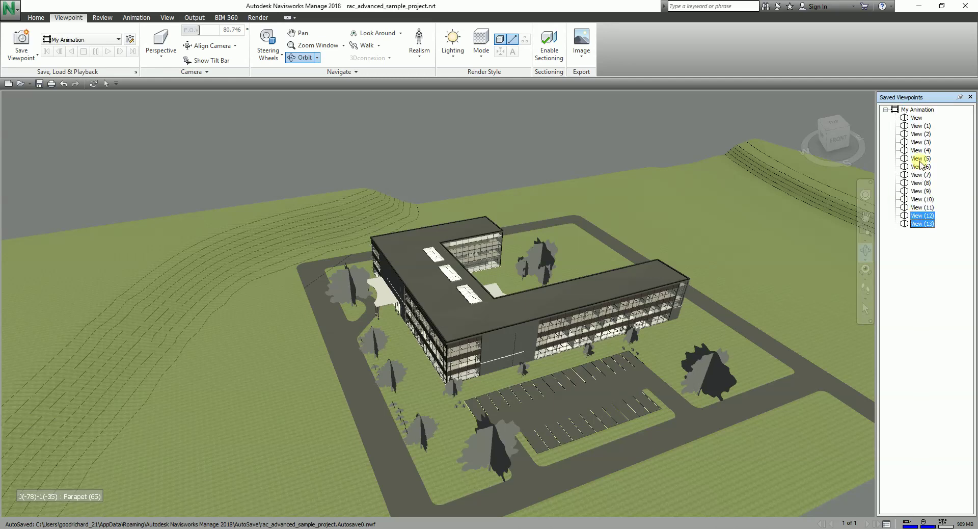
# - Make My Animation the current animation and play it from its first view
pyautogui.click(914, 111)
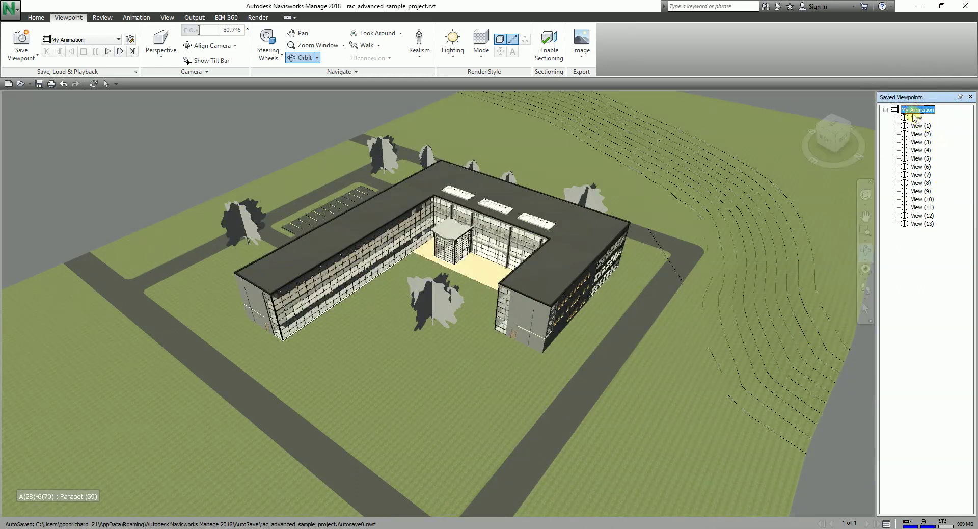
pyautogui.click(915, 113)
pyautogui.click(75, 51)
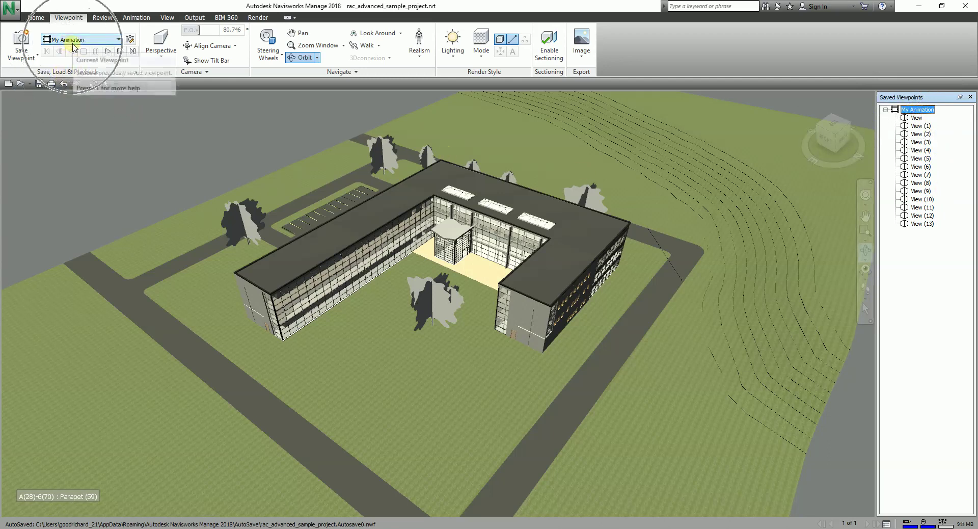
pyautogui.click(108, 53)
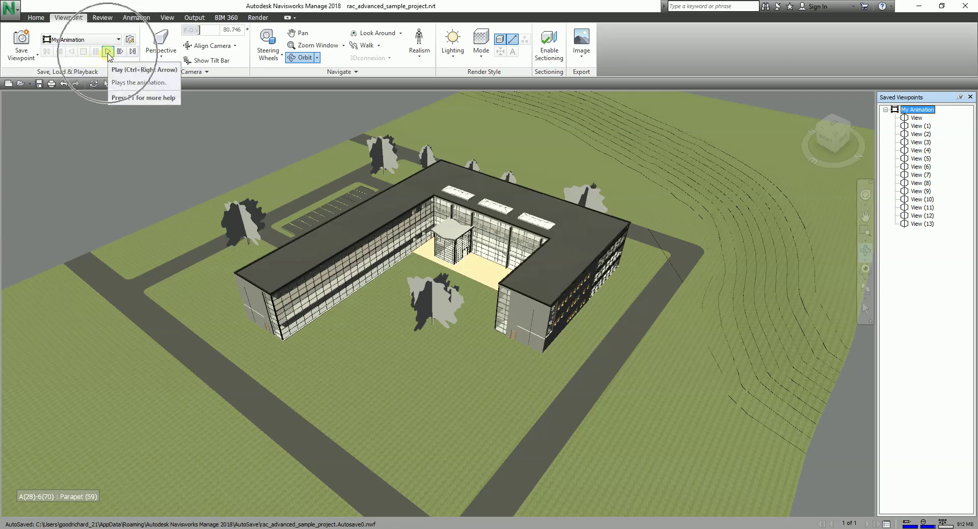
pyautogui.click(108, 53)
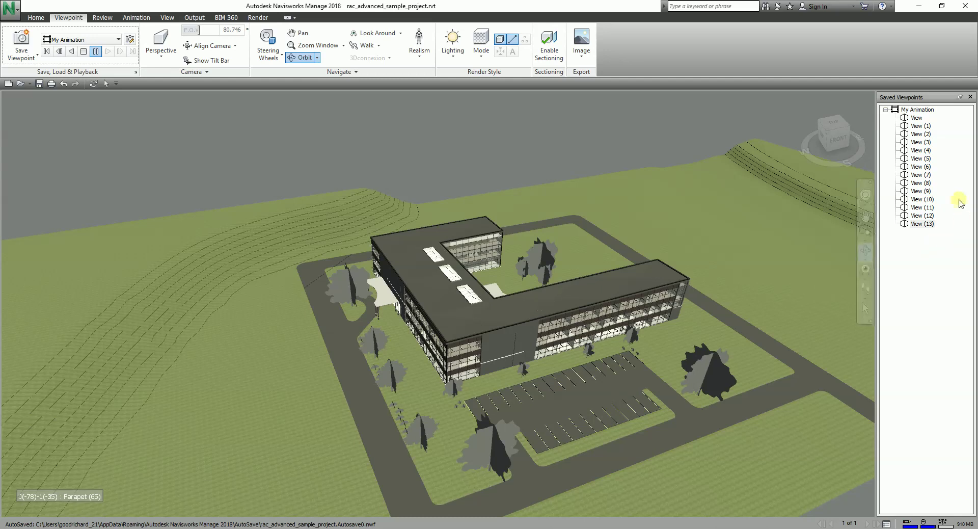
# - Open the settings of My Animation, edit its duration value, and accept the settings
pyautogui.rightClick(915, 113)
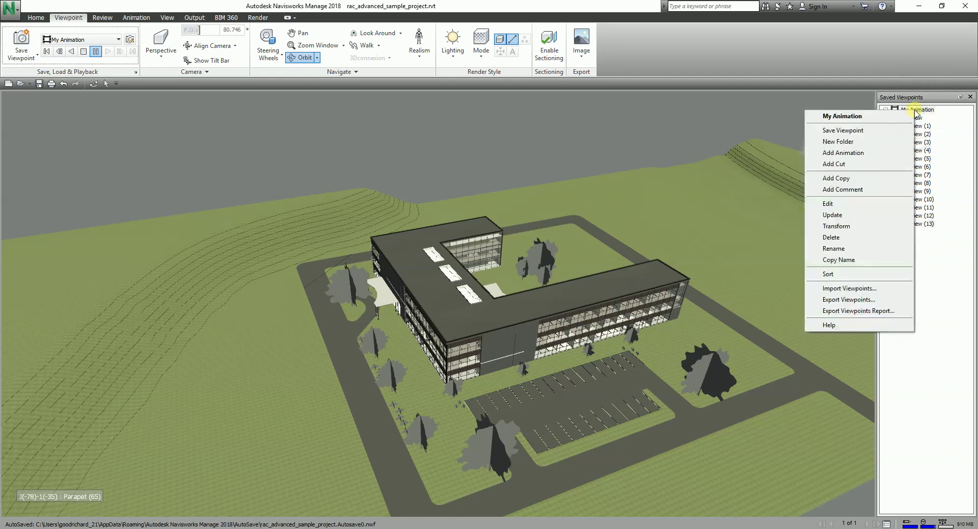
pyautogui.click(835, 204)
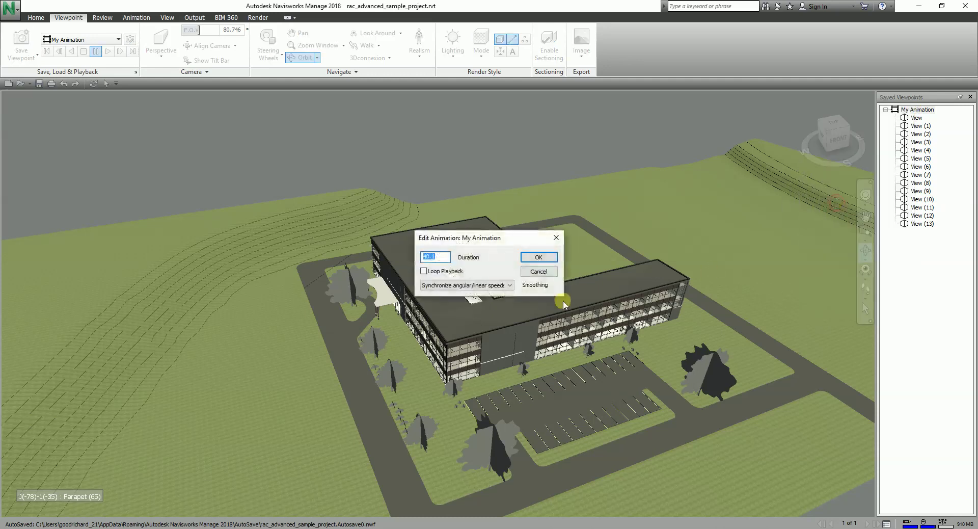
pyautogui.click(431, 256)
pyautogui.click(532, 261)
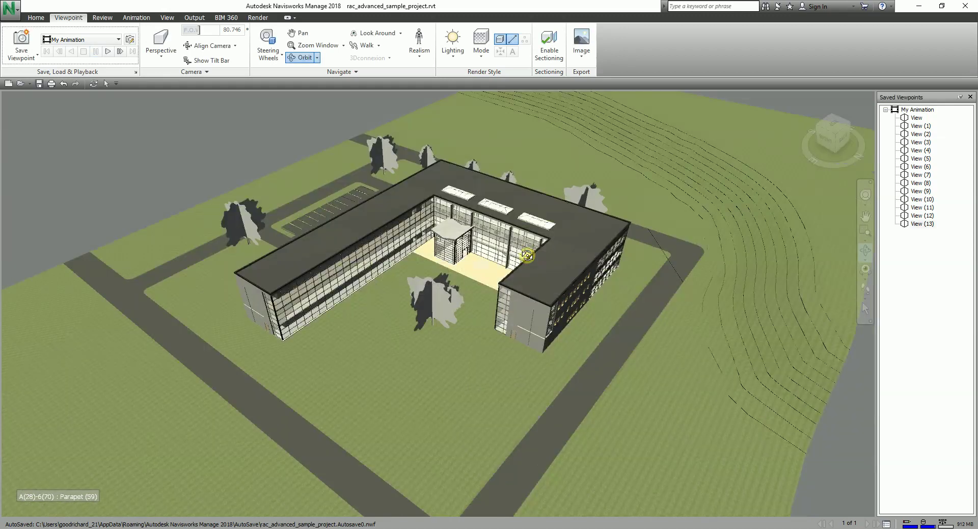
# - Play My Animation again and return to its first viewpoint, View
pyautogui.click(108, 51)
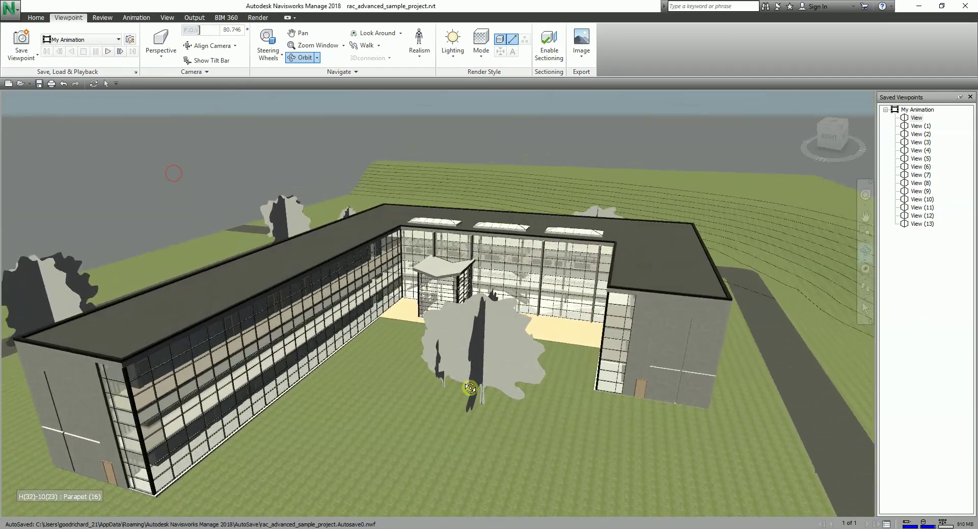
pyautogui.click(915, 118)
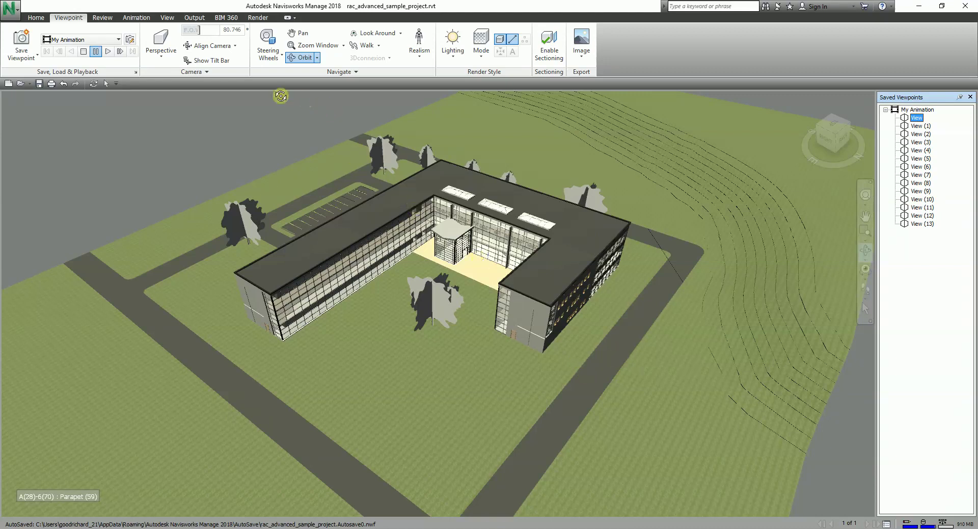
pyautogui.rightClick(919, 110)
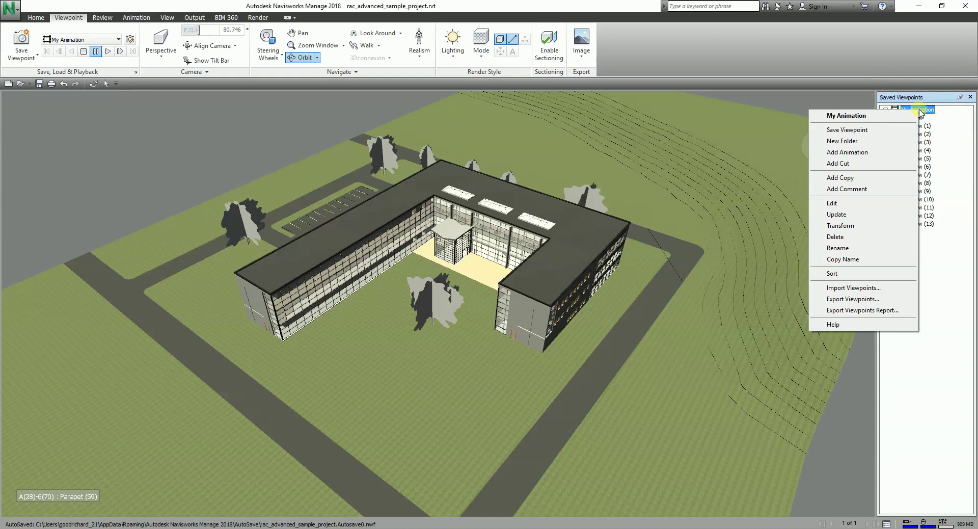
pyautogui.click(905, 353)
# - Try the animation export settings with Windows AVI as the output format, and cancel the export
pyautogui.click(135, 17)
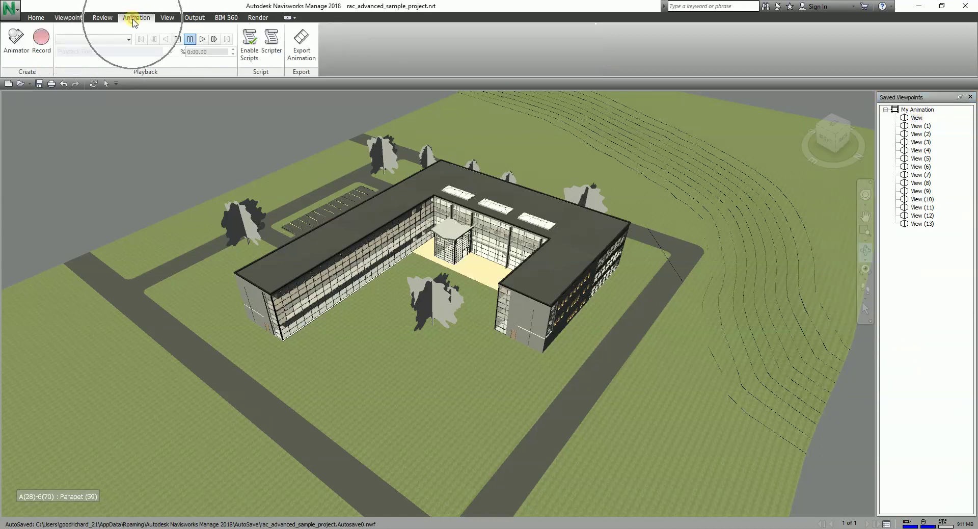
pyautogui.click(304, 51)
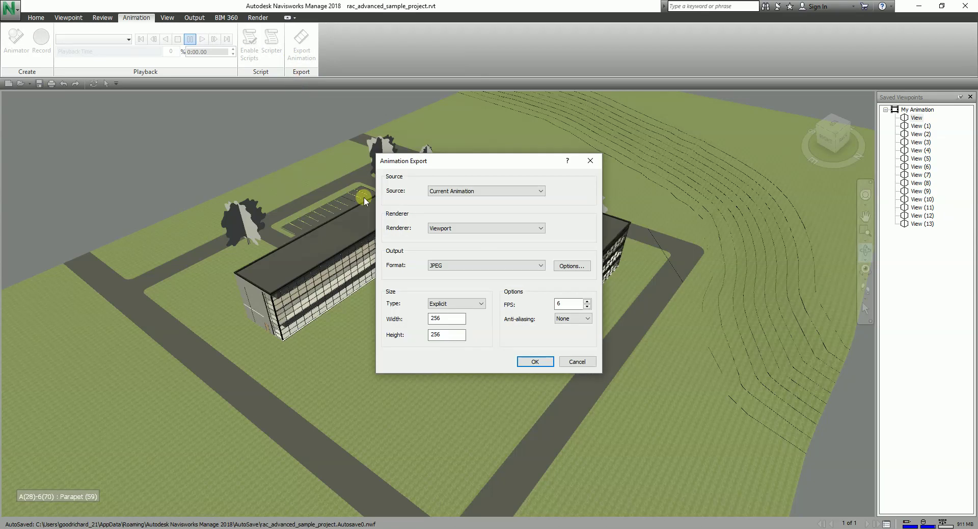
pyautogui.click(455, 268)
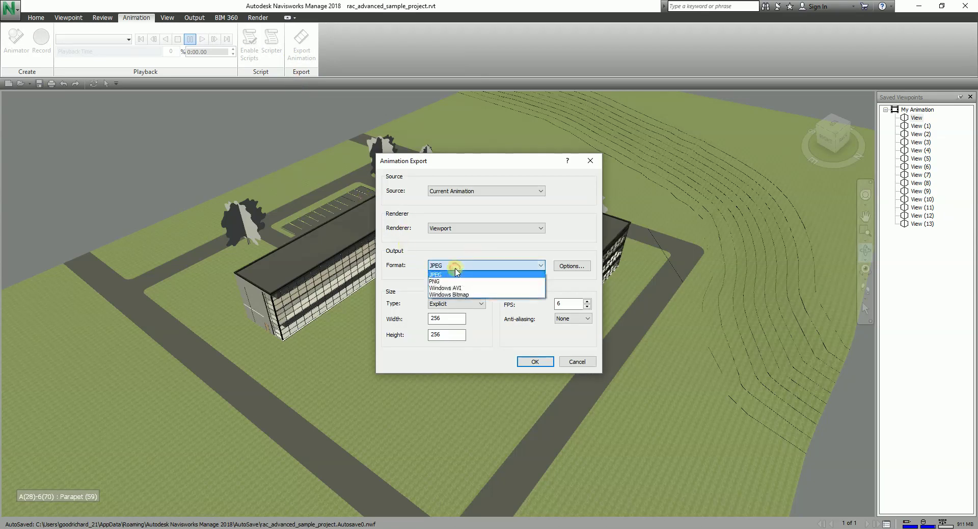
pyautogui.click(451, 289)
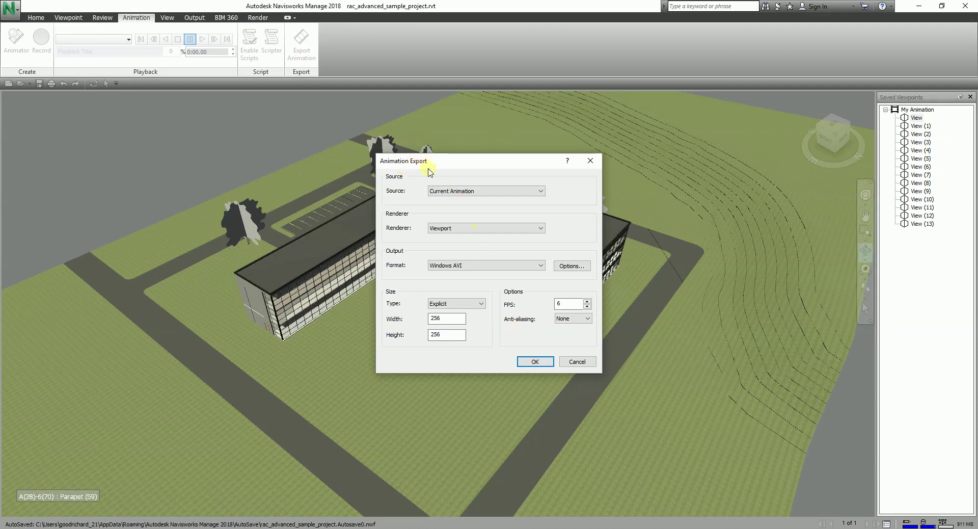
pyautogui.click(474, 265)
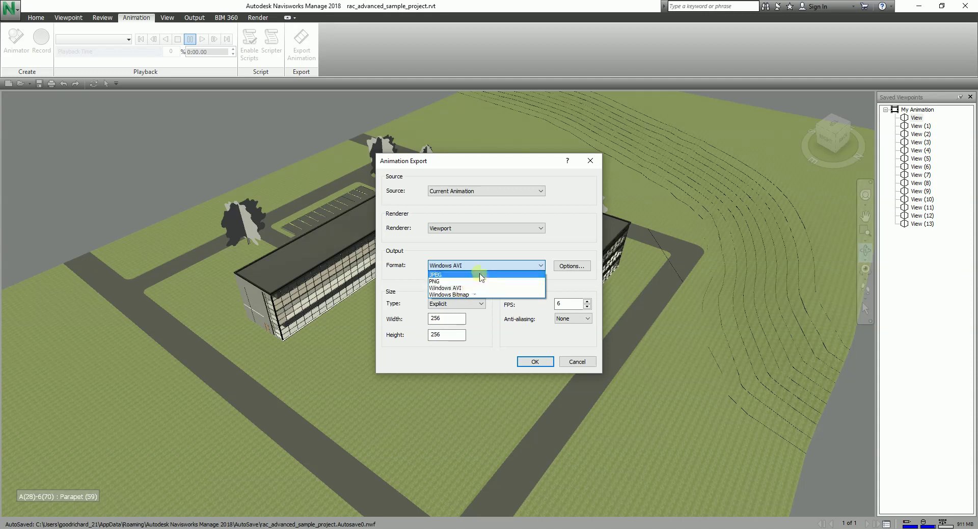
pyautogui.click(585, 362)
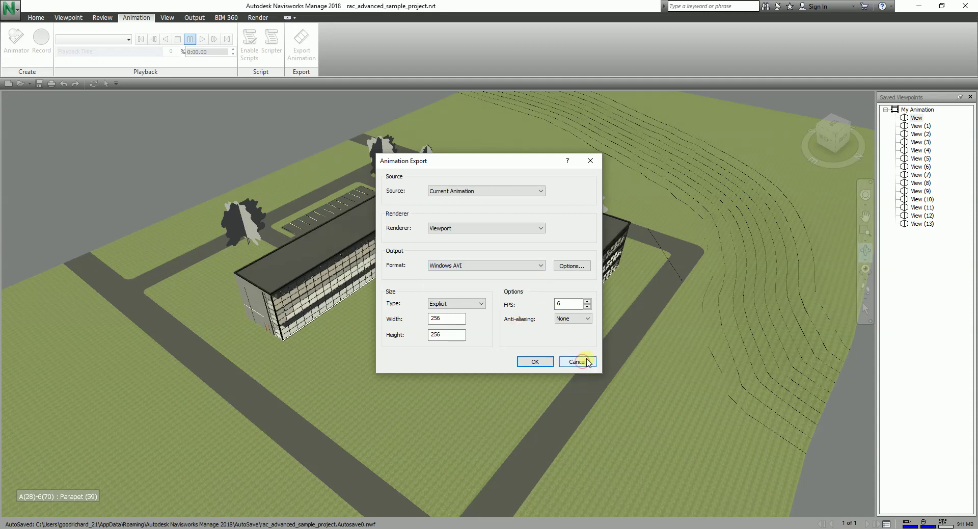
pyautogui.click(584, 362)
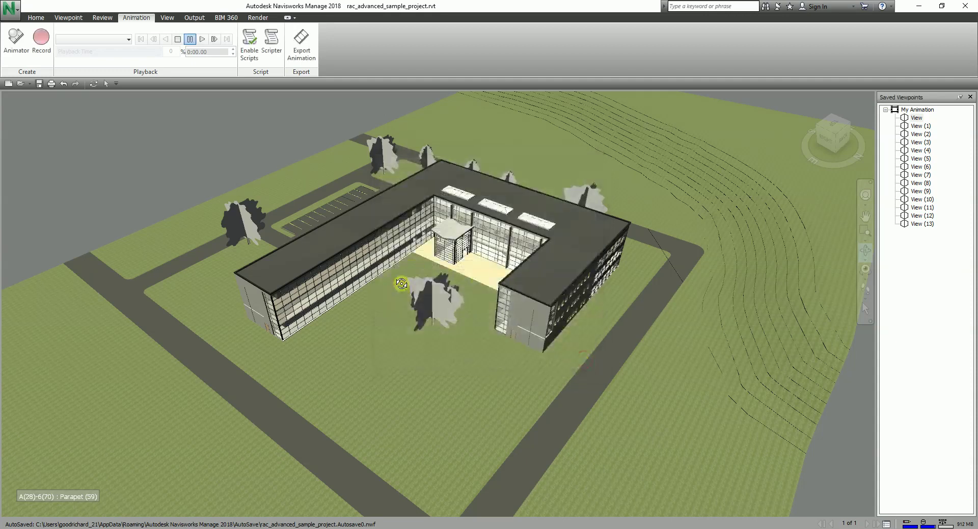
pyautogui.moveTo(442, 306); pyautogui.dragTo(455, 293)
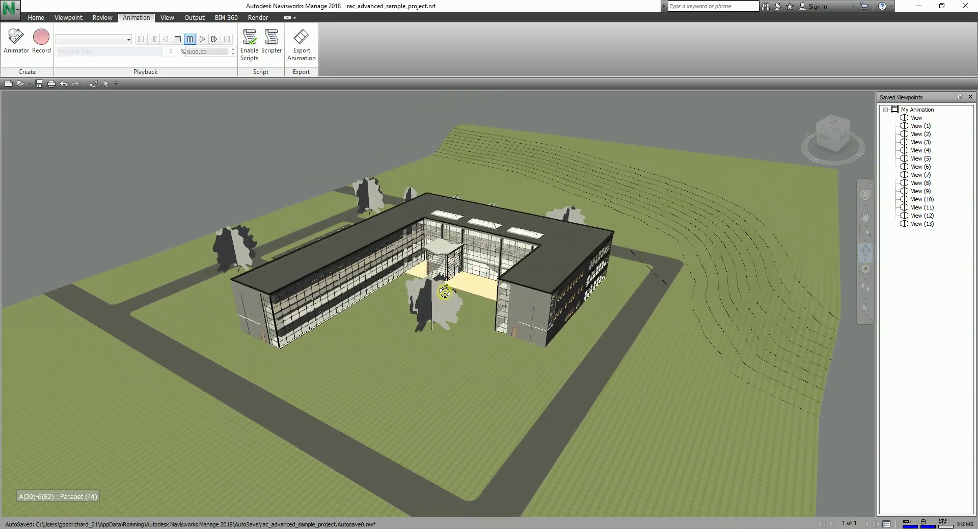